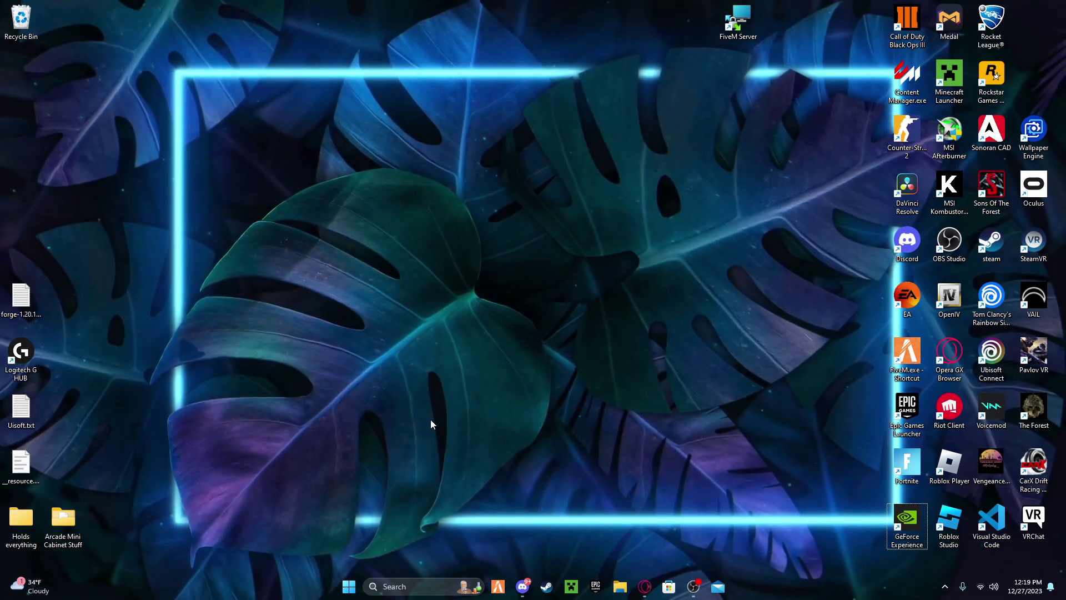
Bring back Opera GX and start downloading FiveM server build 7257 from the artifacts page.
{"action": "mouse_move", "coordinate": [646, 579]}
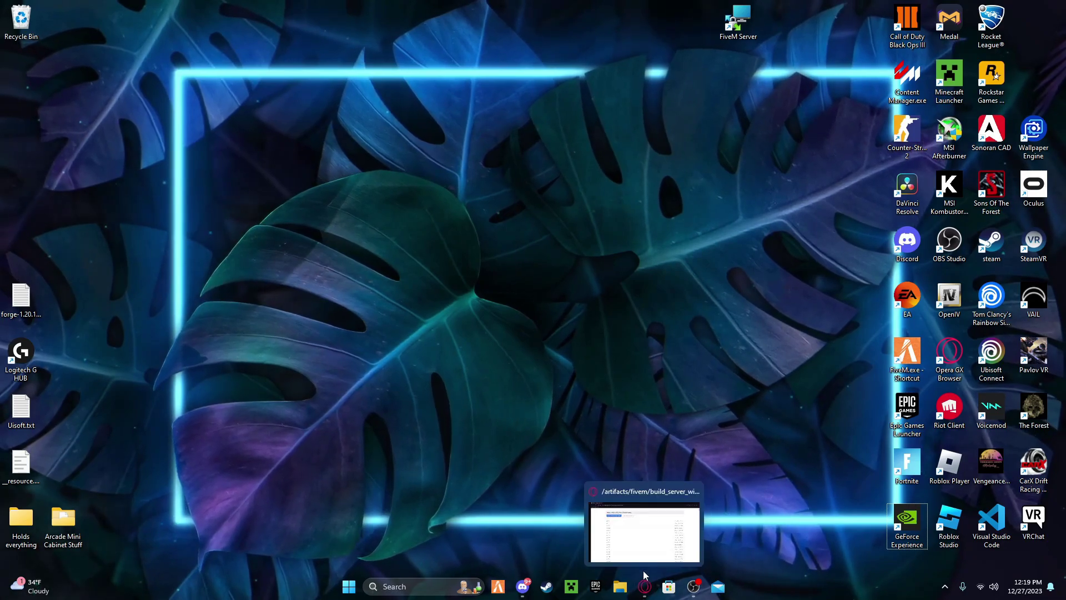
{"action": "left_click", "coordinate": [621, 533]}
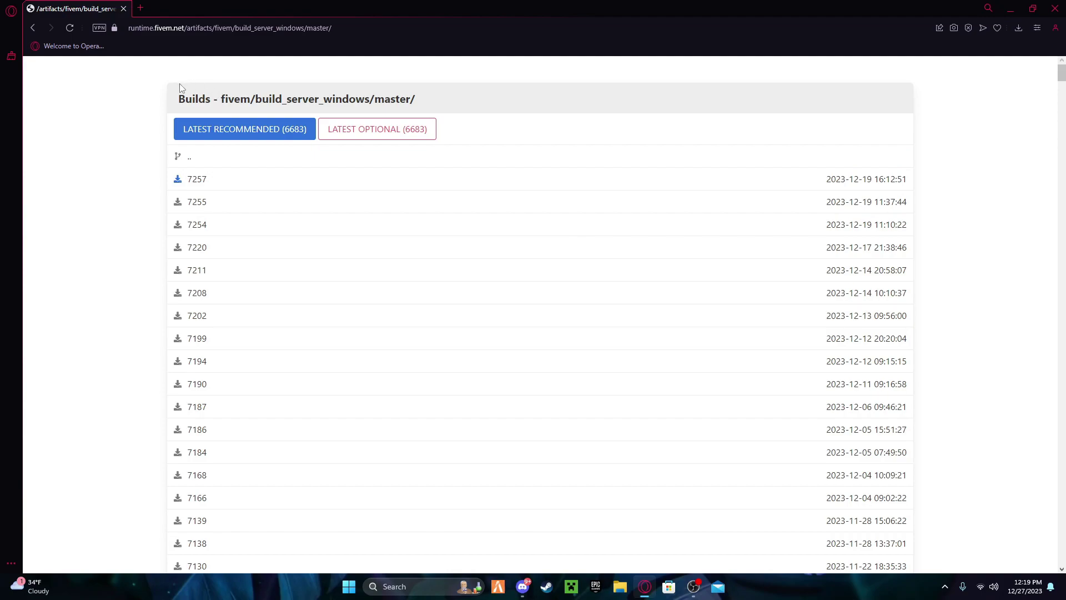
{"action": "left_click", "coordinate": [194, 181]}
{"action": "left_click_drag", "start_coordinate": [180, 102], "coordinate": [469, 86]}
{"action": "left_click", "coordinate": [438, 92]}
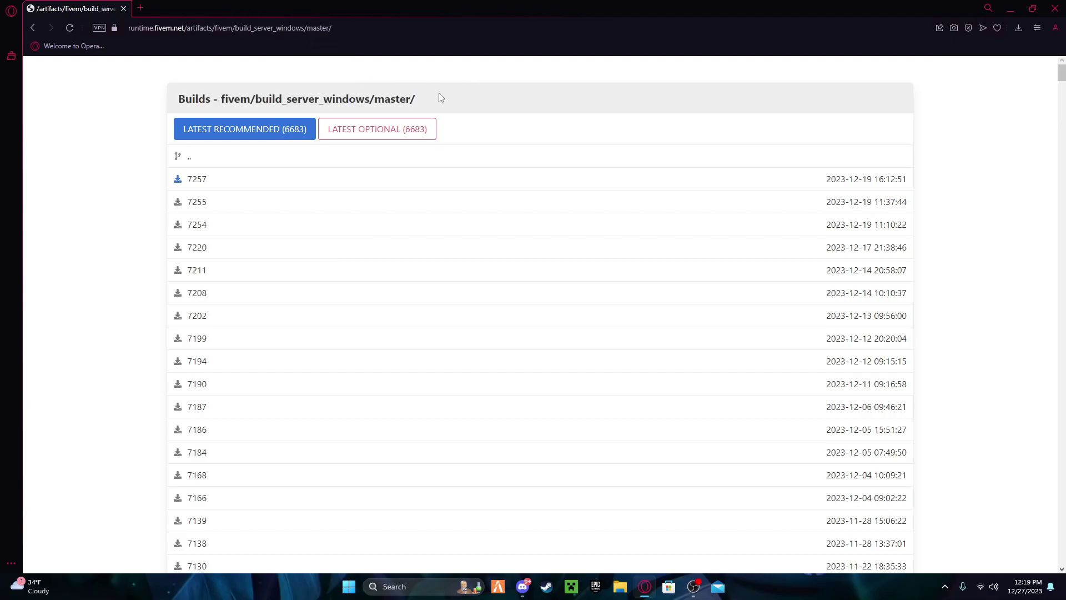
{"action": "left_click", "coordinate": [195, 181]}
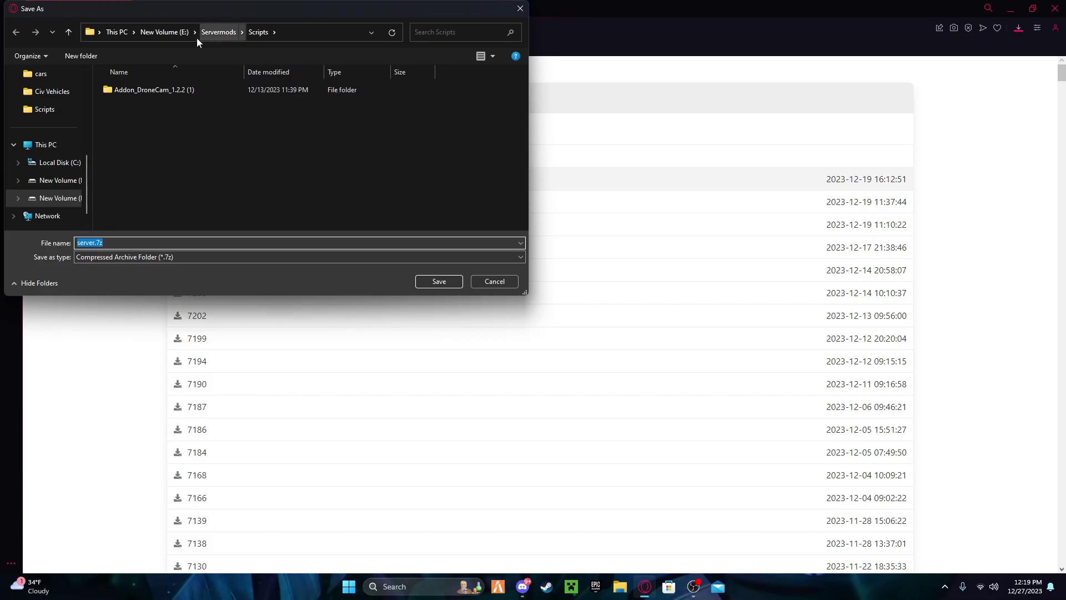
Create a 'YT SERVER' folder on New Volume (E:) and save server.7z into it.
{"action": "left_click", "coordinate": [183, 32]}
{"action": "scroll", "coordinate": [243, 165], "scroll_direction": "down", "scroll_amount": 5}
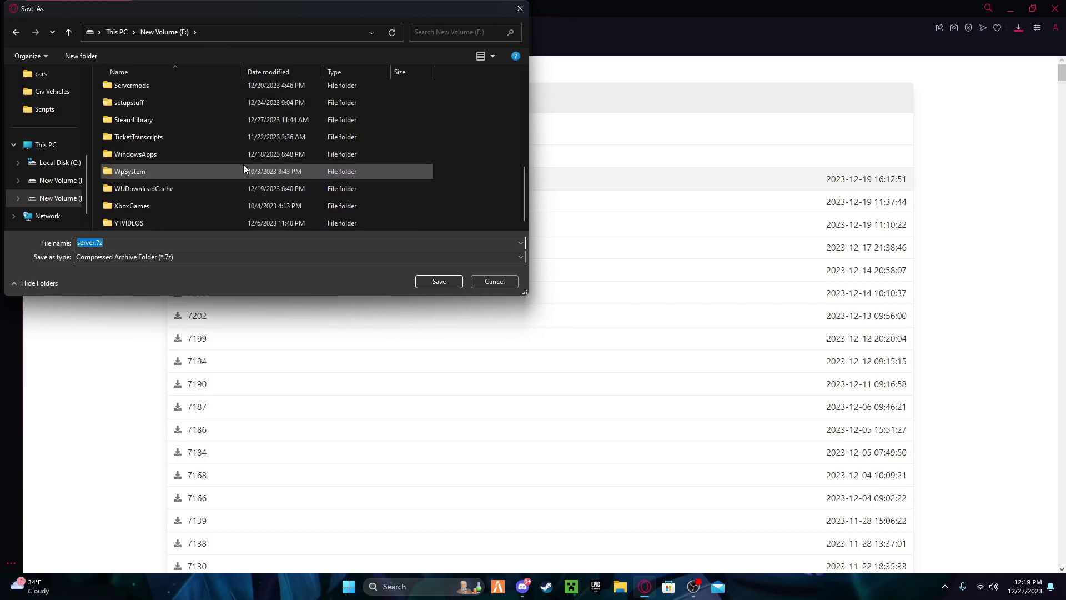
{"action": "left_click", "coordinate": [468, 146]}
{"action": "scroll", "coordinate": [427, 159], "scroll_direction": "up", "scroll_amount": 6}
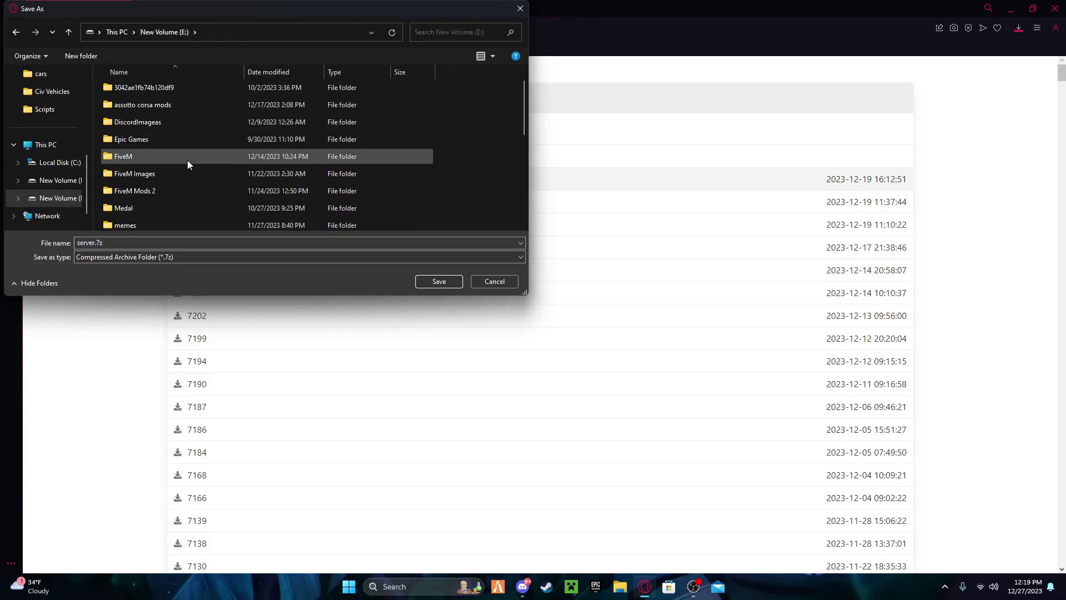
{"action": "scroll", "coordinate": [297, 156], "scroll_direction": "down", "scroll_amount": 5}
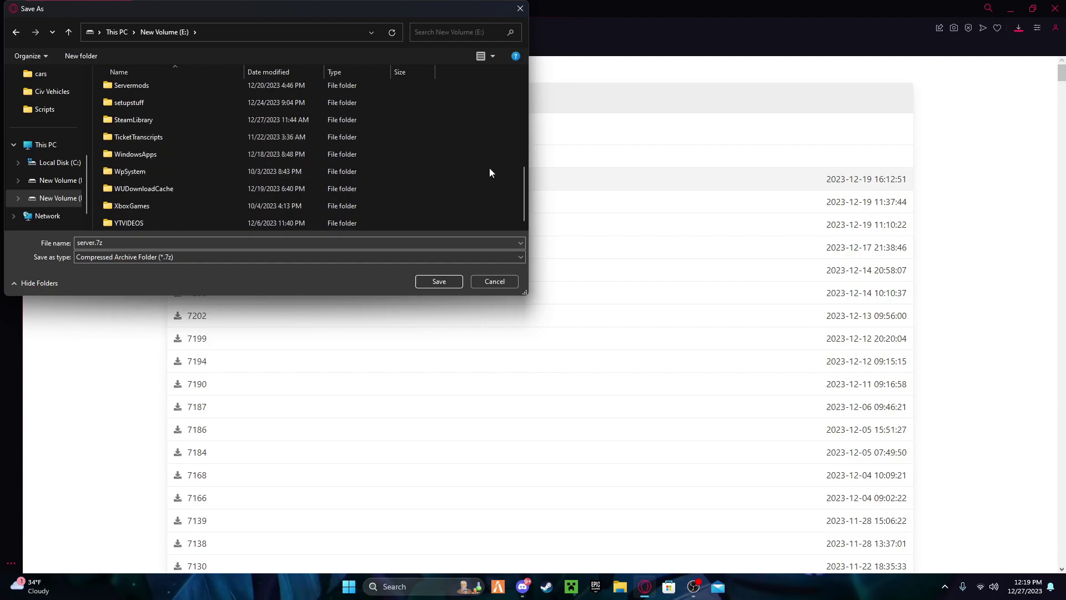
{"action": "key", "text": "ctrl+shift+n"}
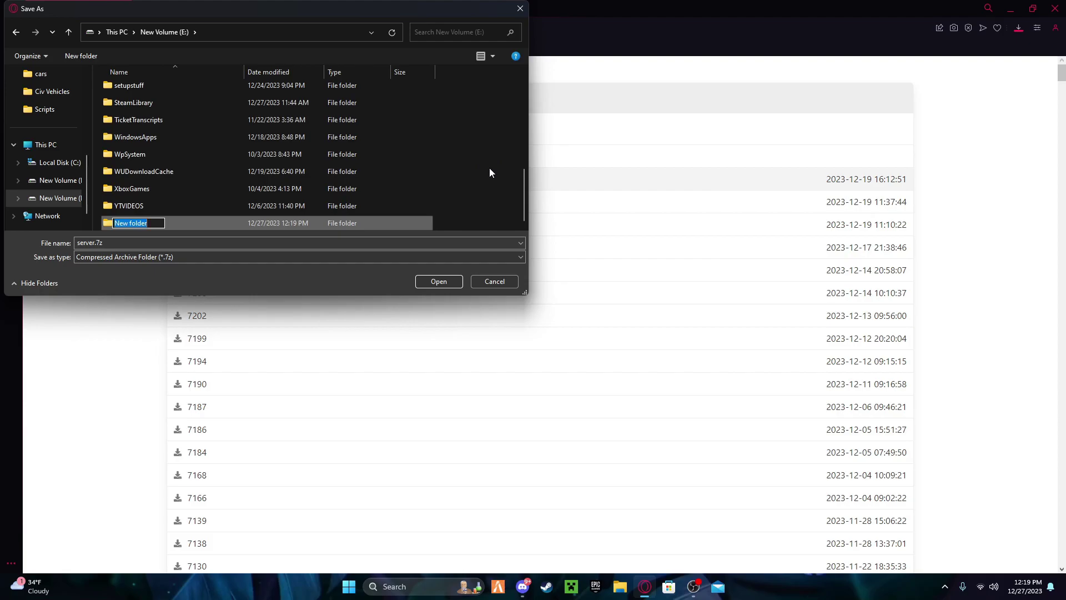
{"action": "type", "text": "YT SERVER"}
{"action": "key", "text": "Return"}
{"action": "key", "text": "Return"}
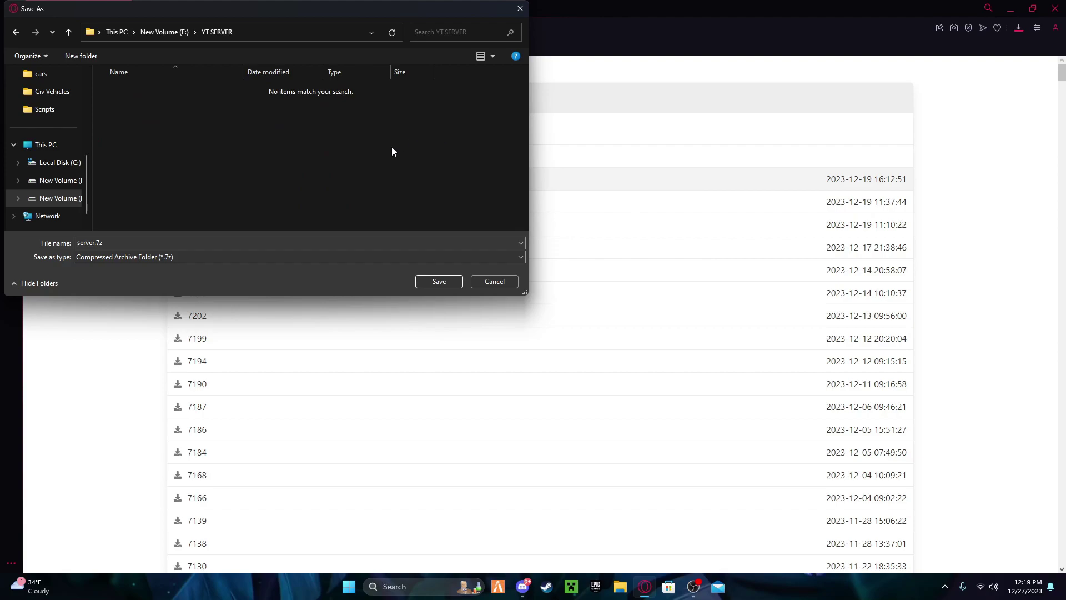
{"action": "left_click", "coordinate": [439, 282]}
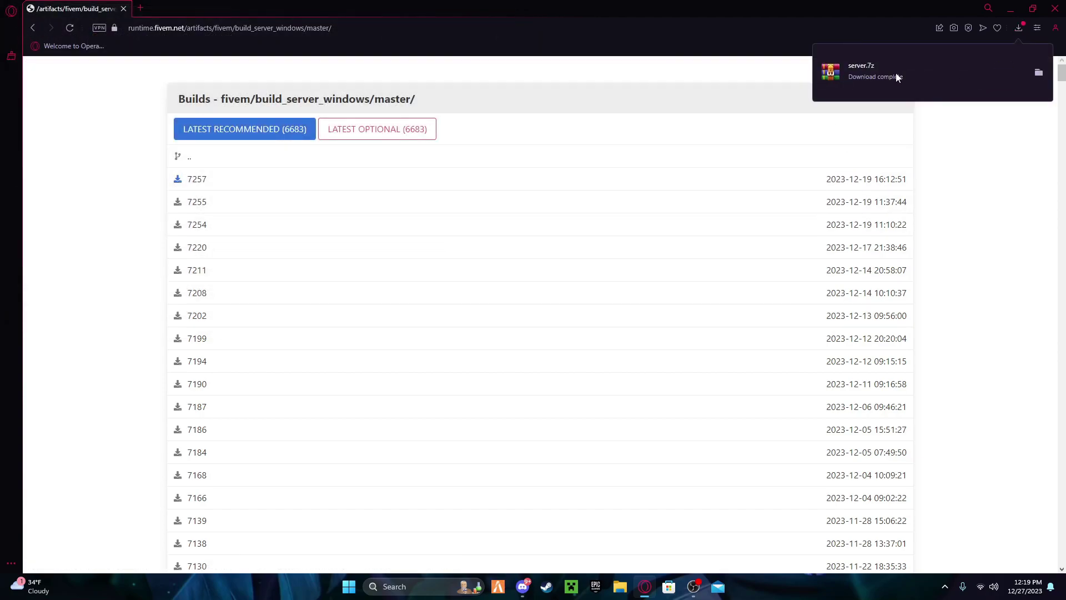
Open server.7z in WinRAR, scroll its file list, and move the WinRAR window right.
{"action": "left_click", "coordinate": [884, 79]}
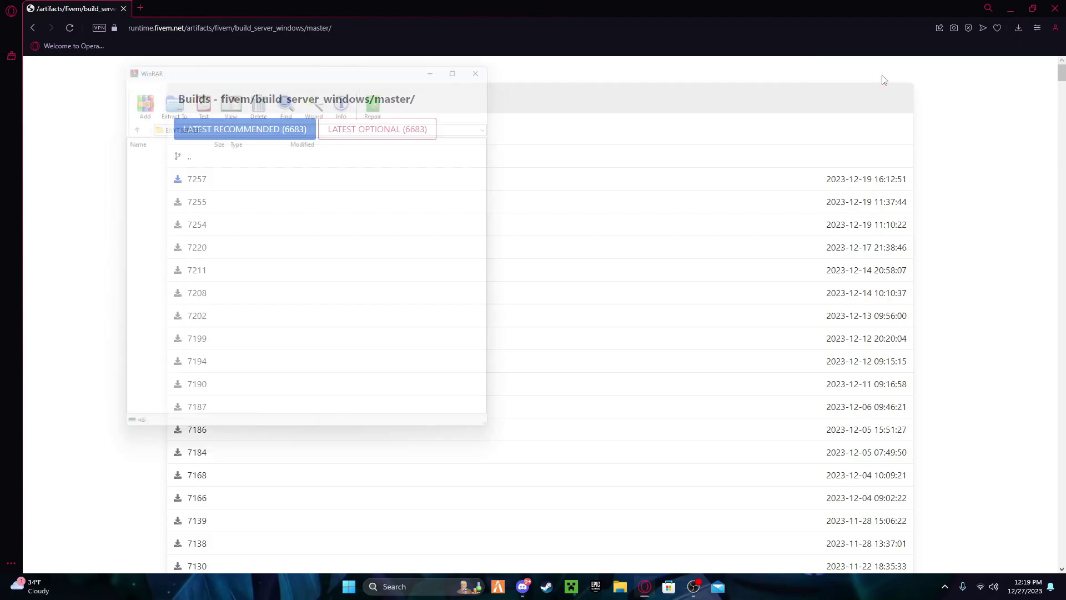
{"action": "scroll", "coordinate": [265, 211], "scroll_direction": "down", "scroll_amount": 5}
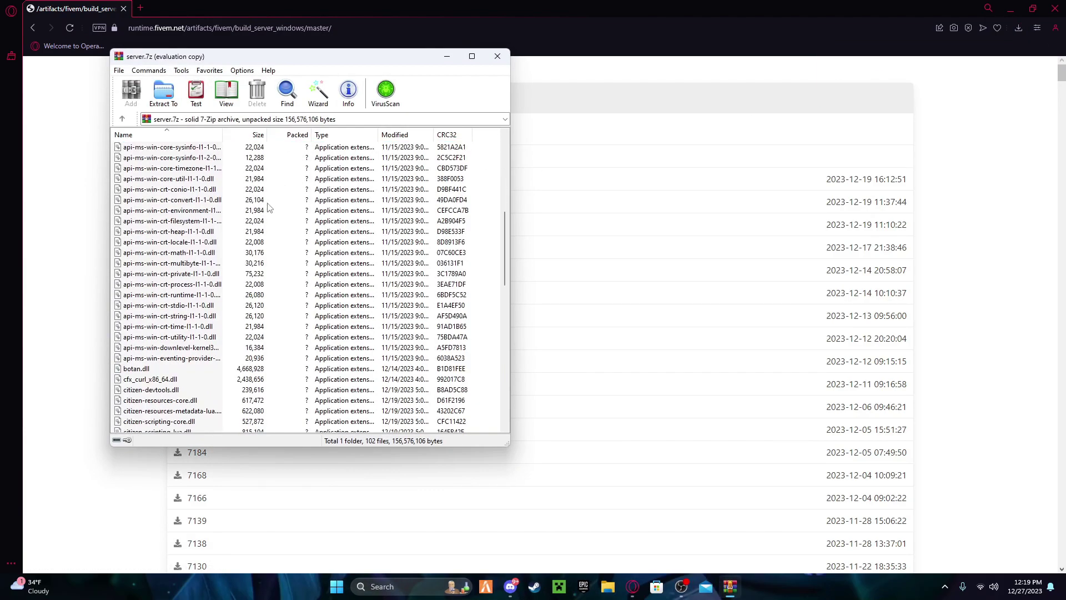
{"action": "scroll", "coordinate": [256, 228], "scroll_direction": "down", "scroll_amount": 8}
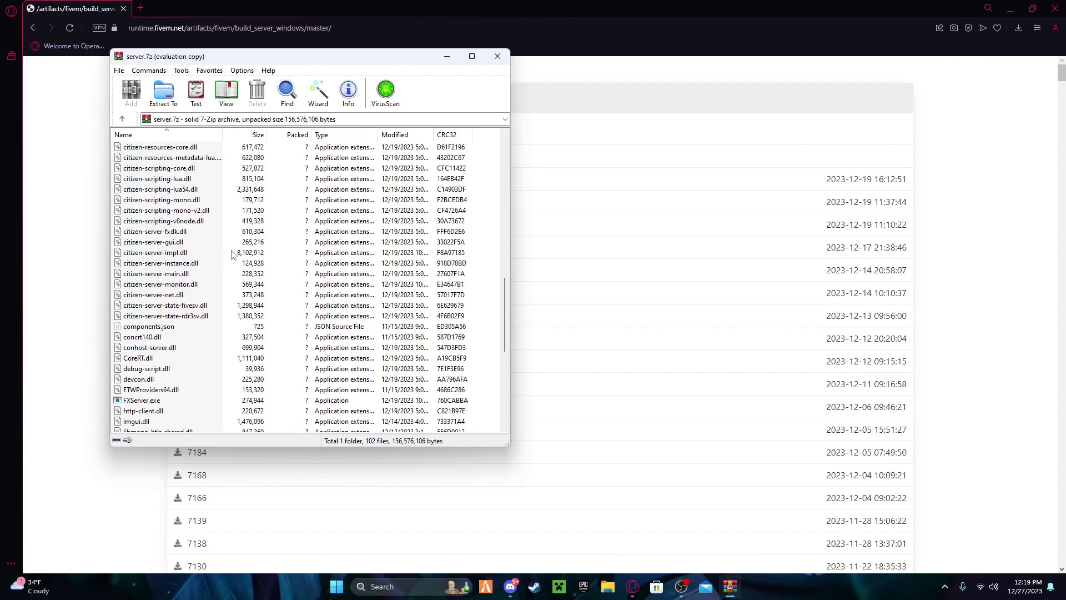
{"action": "scroll", "coordinate": [187, 314], "scroll_direction": "down", "scroll_amount": 6}
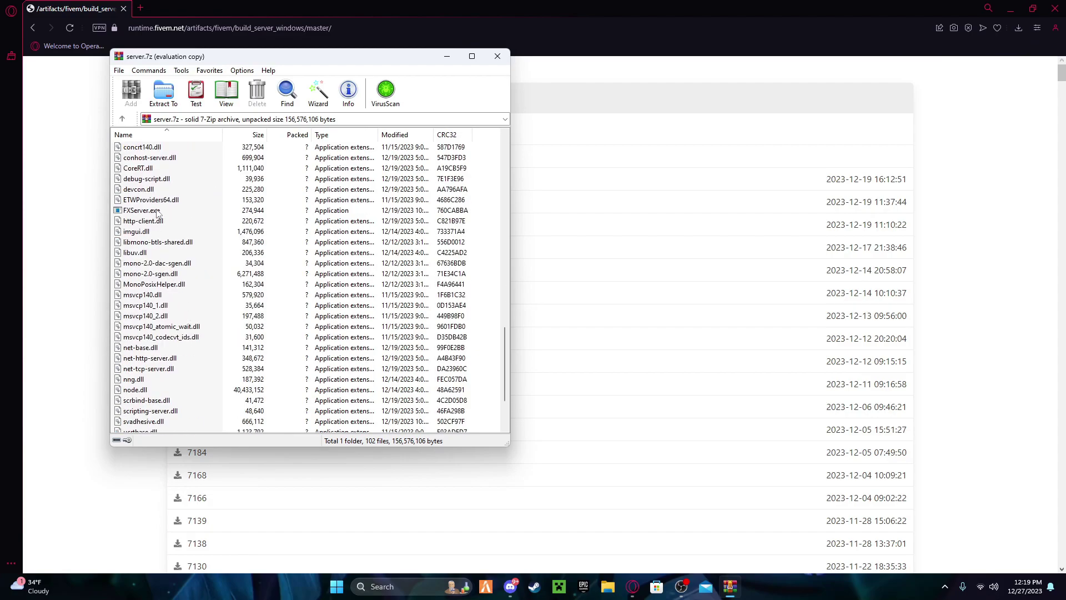
{"action": "scroll", "coordinate": [157, 213], "scroll_direction": "up", "scroll_amount": 15}
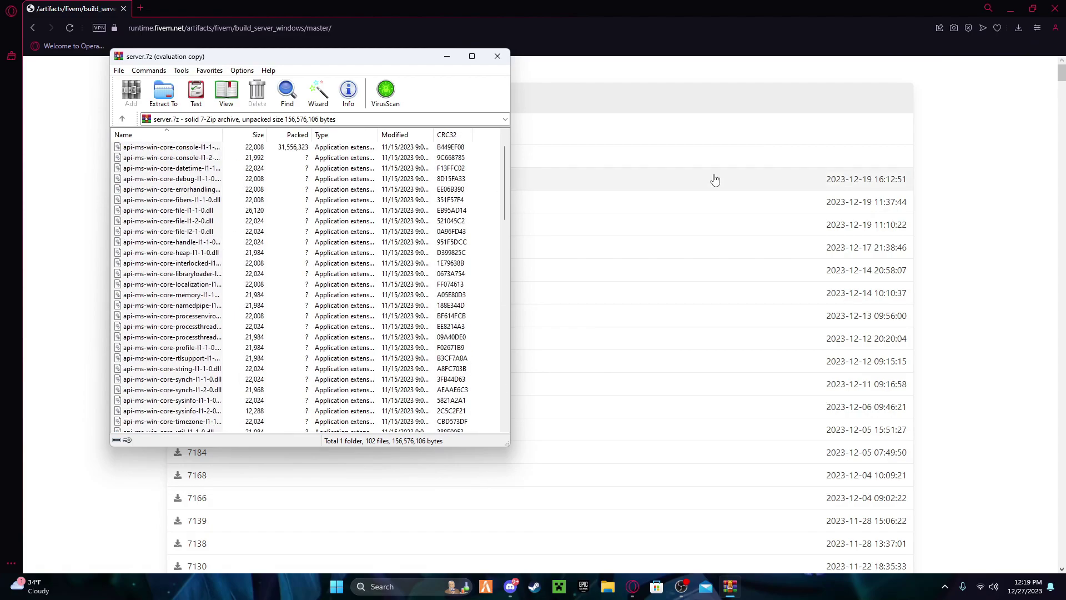
{"action": "left_click", "coordinate": [1011, 8]}
{"action": "left_click_drag", "start_coordinate": [377, 61], "coordinate": [920, 78]}
Open a File Explorer window at E:\YT SERVER.
{"action": "left_click", "coordinate": [607, 586]}
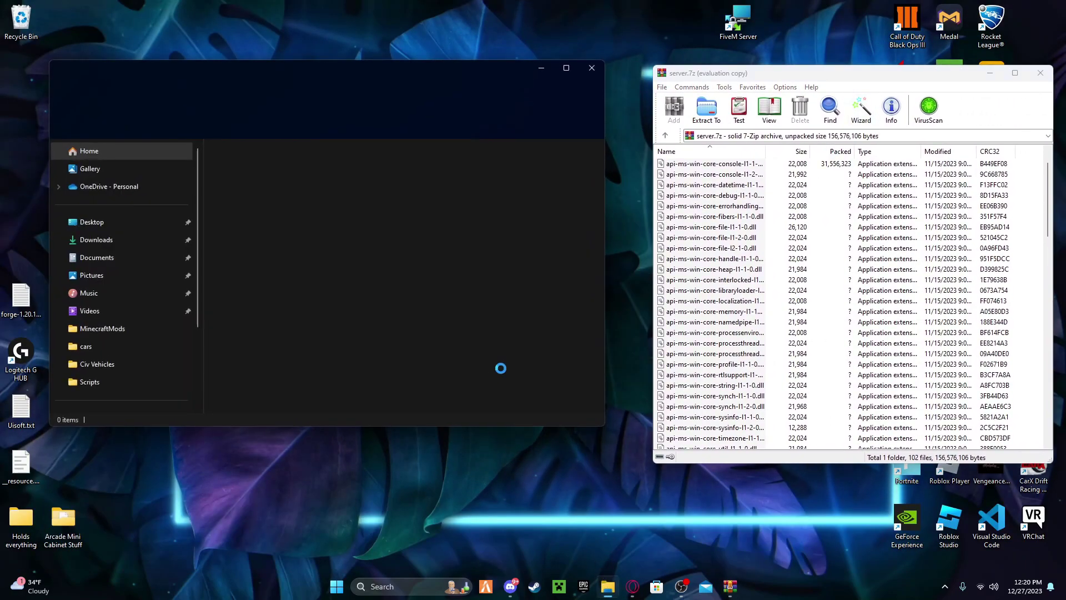
{"action": "scroll", "coordinate": [155, 250], "scroll_direction": "down", "scroll_amount": 2}
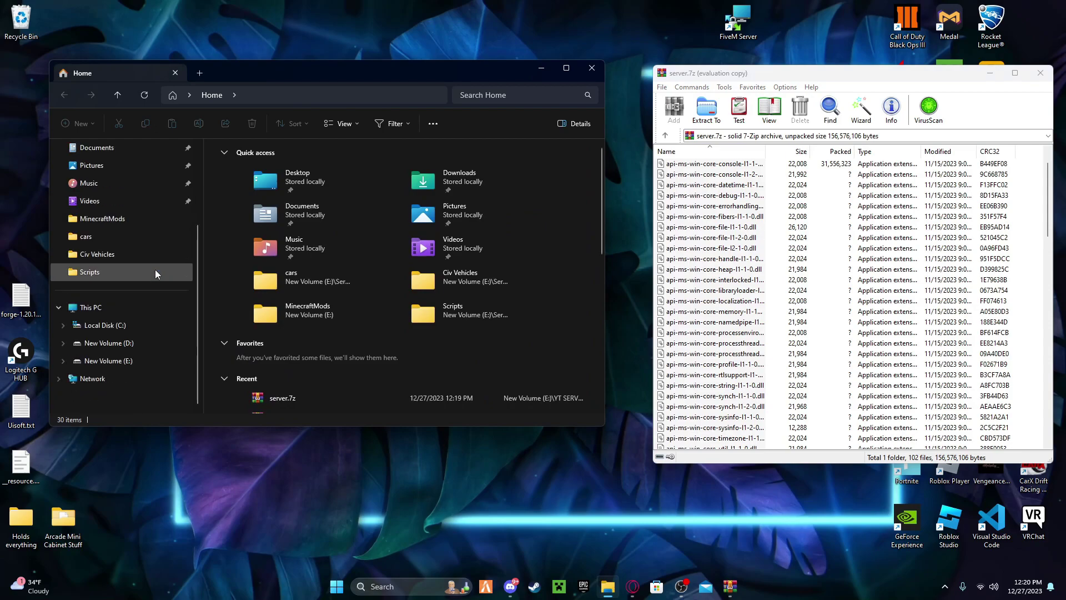
{"action": "left_click", "coordinate": [115, 361]}
{"action": "left_click", "coordinate": [249, 372]}
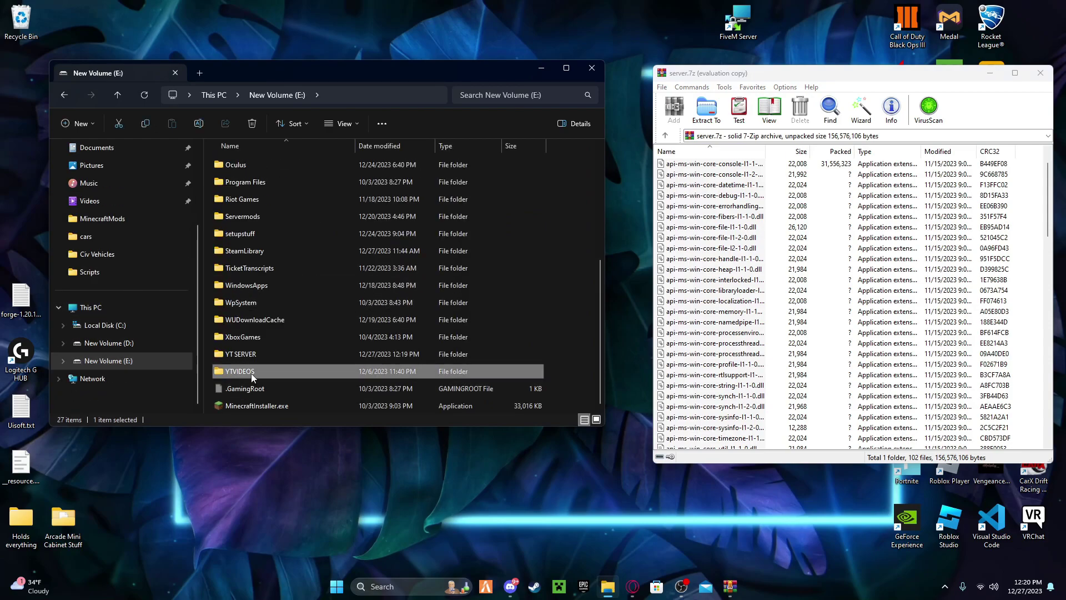
{"action": "double_click", "coordinate": [251, 372]}
{"action": "key", "text": "alt+Left"}
{"action": "double_click", "coordinate": [255, 354]}
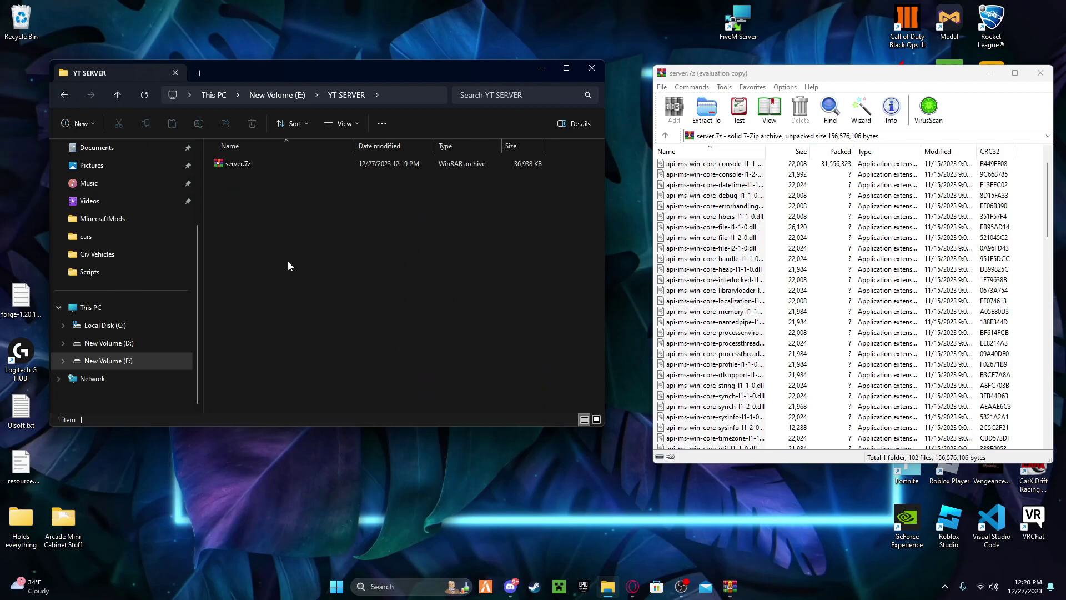
Create a 'server' folder and extract every file from server.7z into it.
{"action": "key", "text": "ctrl+shift+n"}
{"action": "type", "text": "server"}
{"action": "key", "text": "Return"}
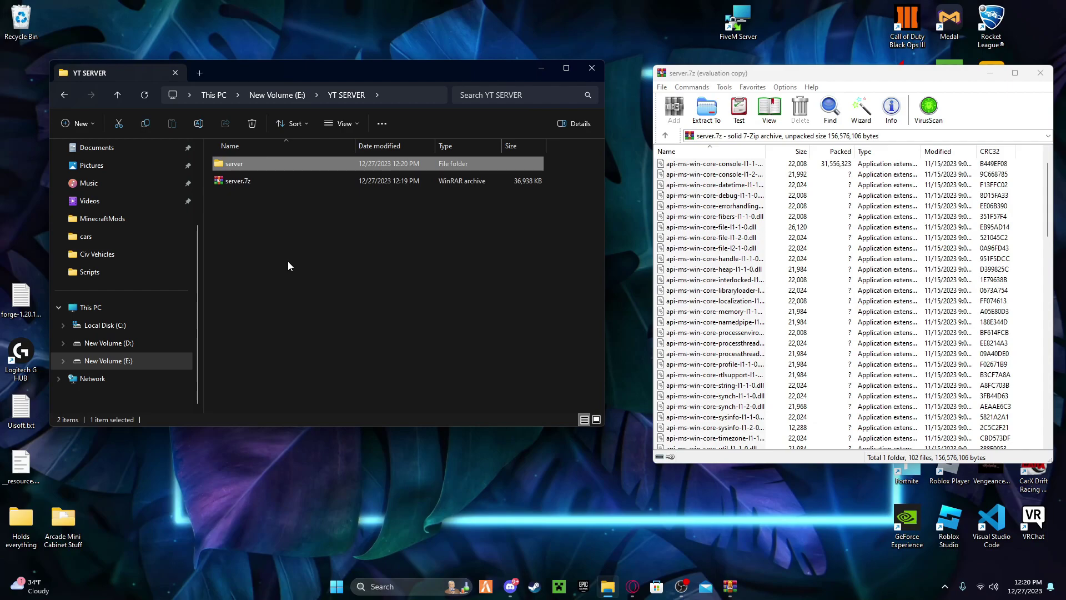
{"action": "key", "text": "Return"}
{"action": "scroll", "coordinate": [807, 341], "scroll_direction": "up", "scroll_amount": 1}
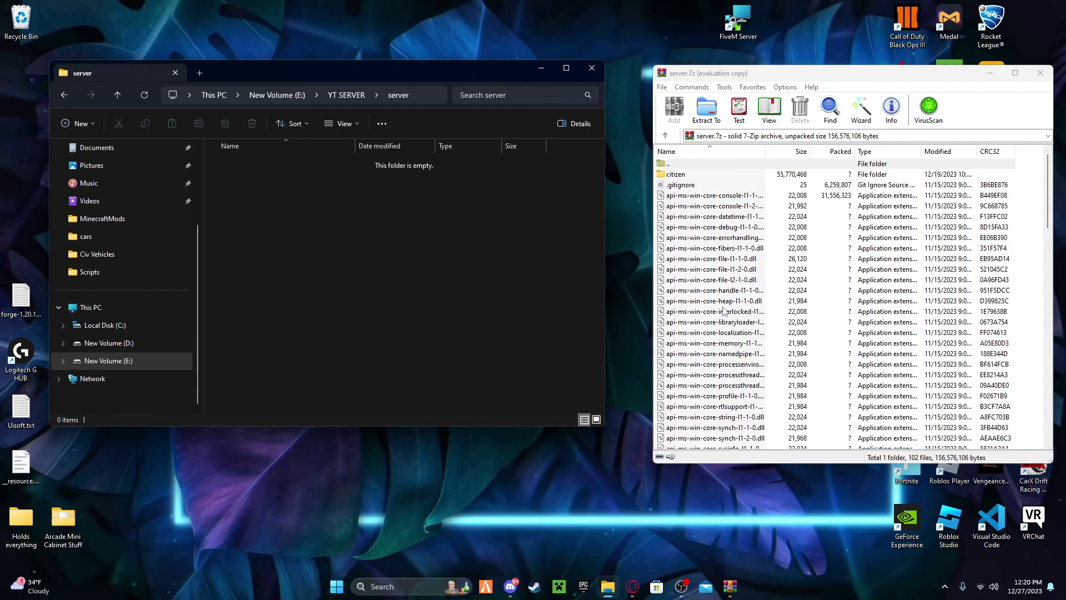
{"action": "left_click", "coordinate": [807, 253]}
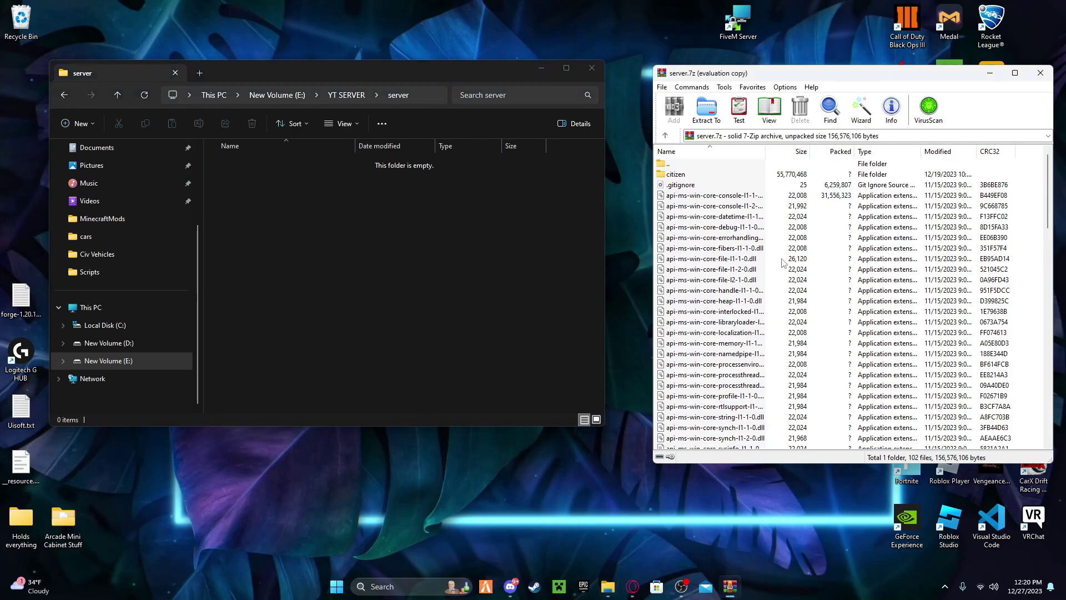
{"action": "key", "text": "ctrl+a"}
{"action": "left_click_drag", "start_coordinate": [761, 257], "coordinate": [319, 234]}
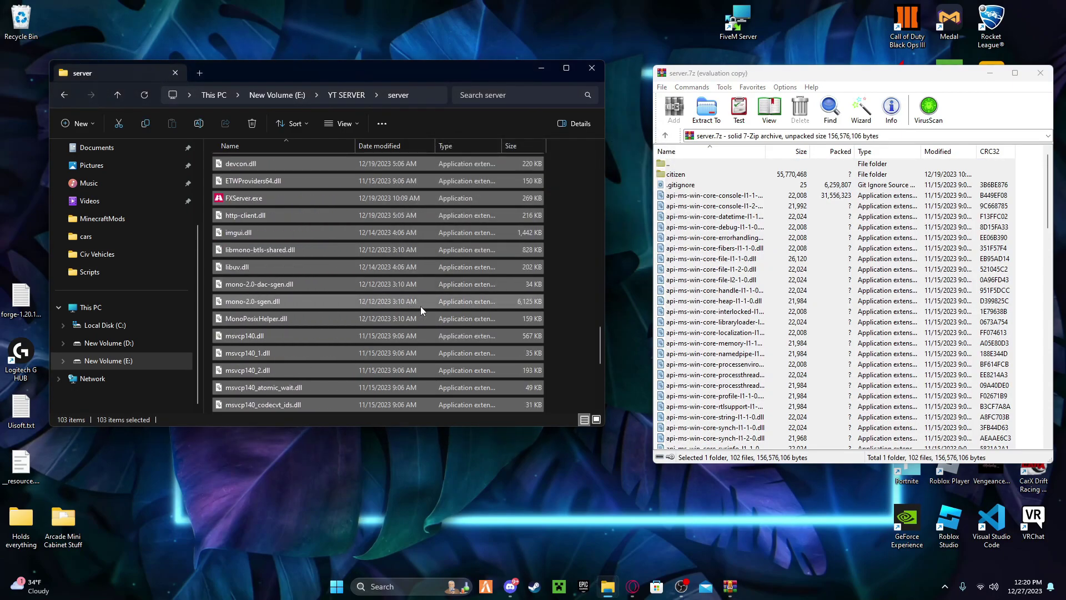
{"action": "left_click", "coordinate": [550, 268]}
Delete server.7z from YT SERVER and close WinRAR.
{"action": "key", "text": "alt+Left"}
{"action": "left_click", "coordinate": [251, 180]}
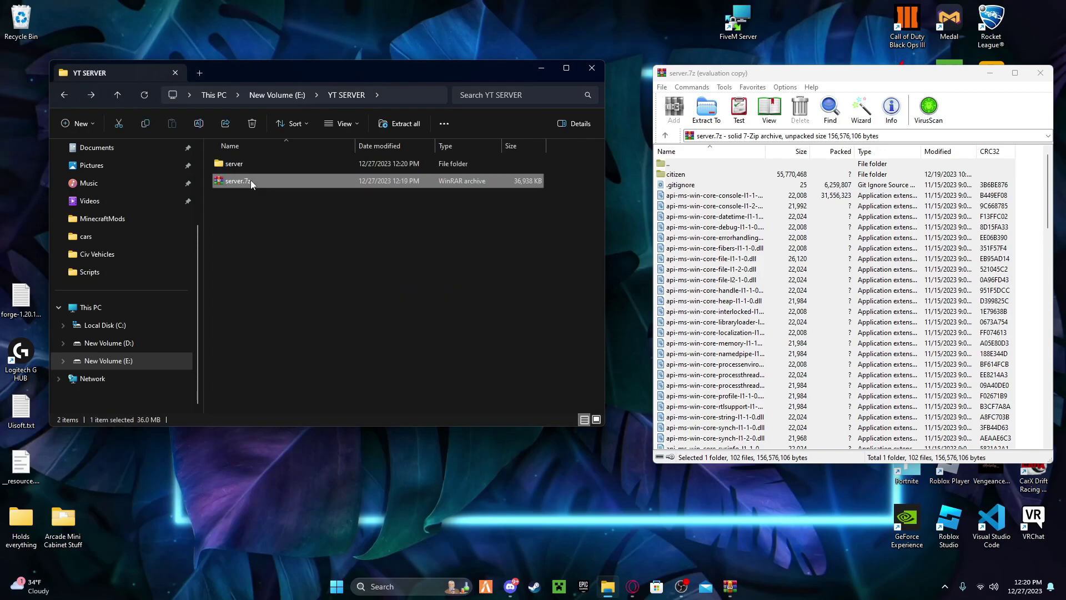
{"action": "key", "text": "Delete"}
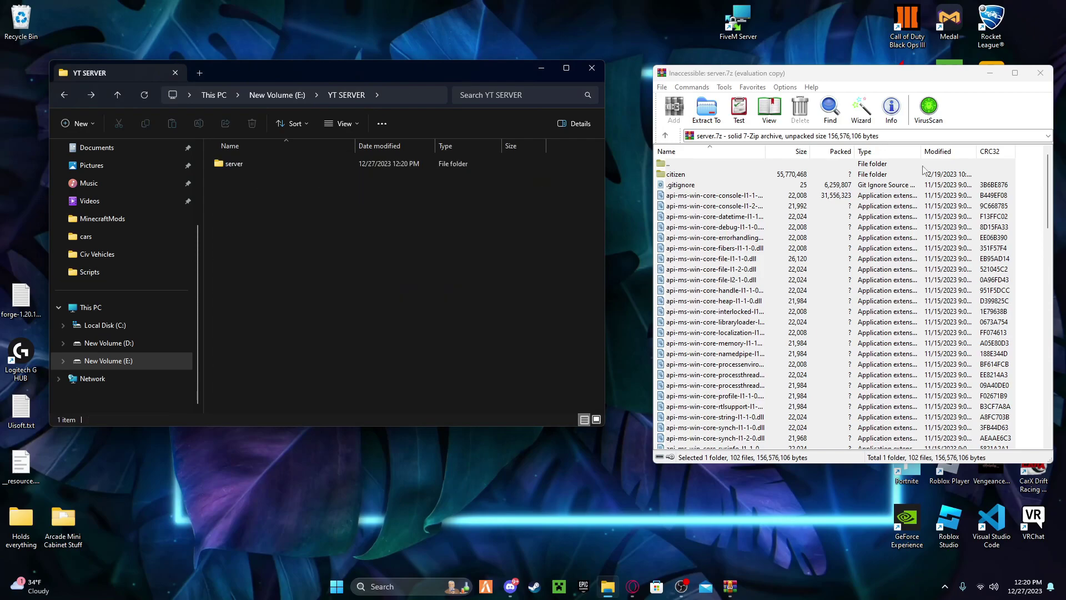
{"action": "left_click", "coordinate": [1040, 73]}
Launch FXServer.exe from the server folder and allow it through Windows Firewall.
{"action": "double_click", "coordinate": [367, 167]}
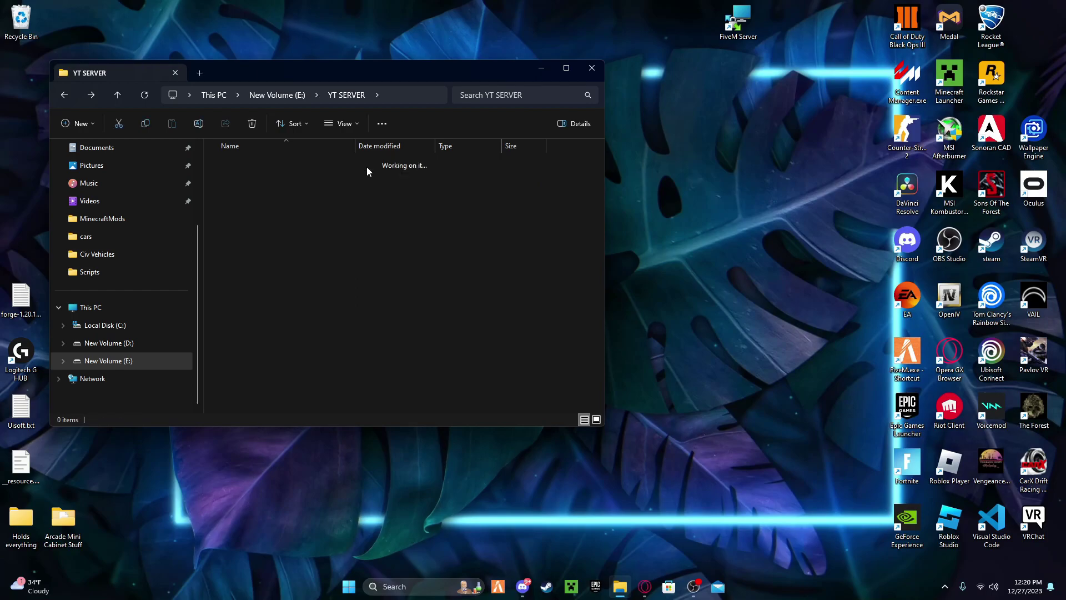
{"action": "scroll", "coordinate": [267, 252], "scroll_direction": "down", "scroll_amount": 10}
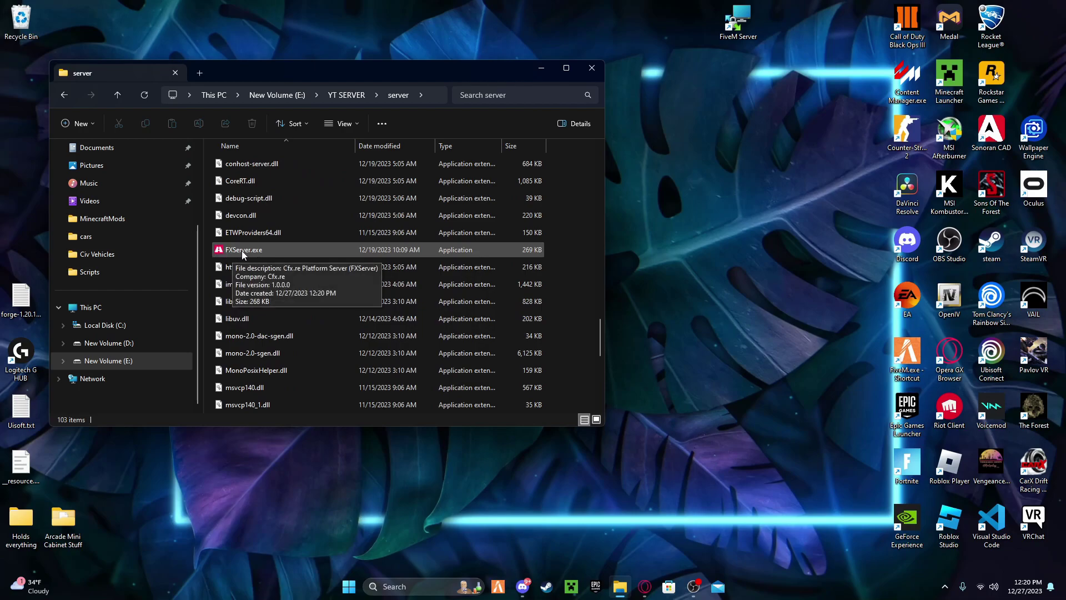
{"action": "left_click", "coordinate": [254, 253]}
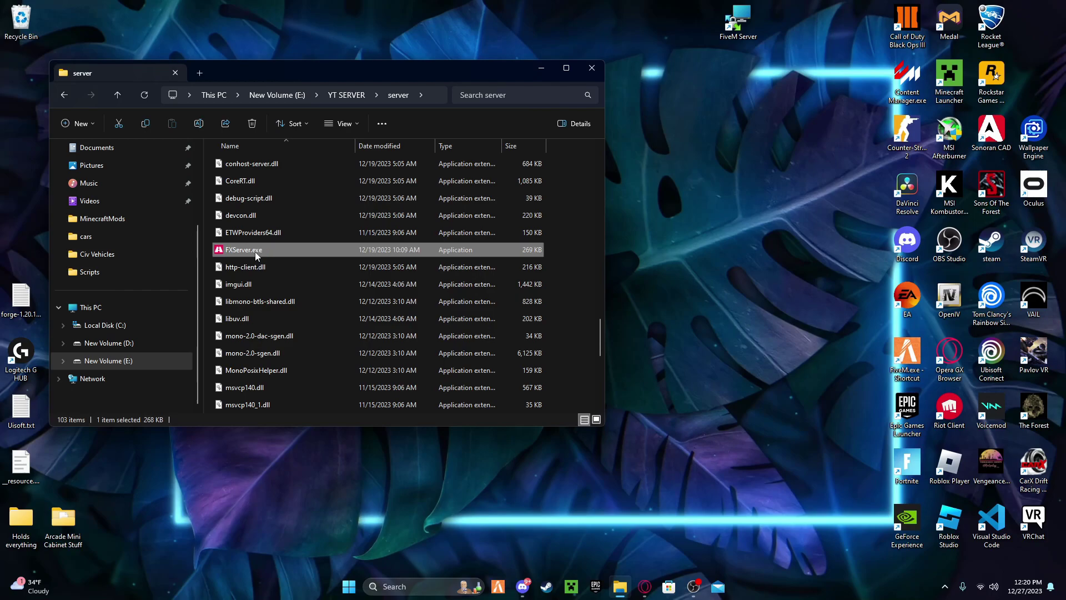
{"action": "double_click", "coordinate": [255, 251]}
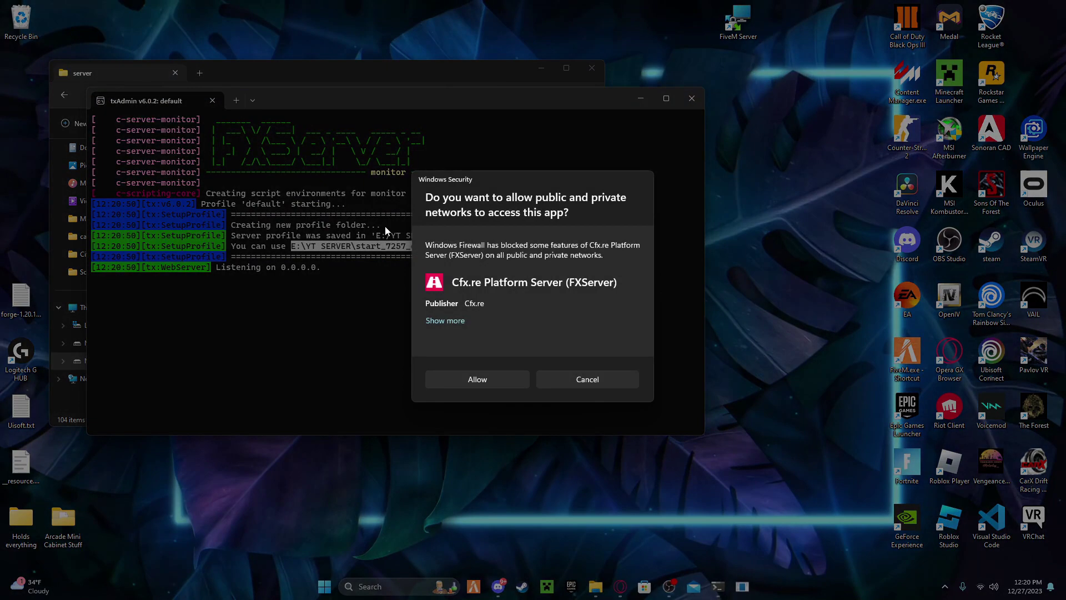
{"action": "left_click", "coordinate": [464, 382]}
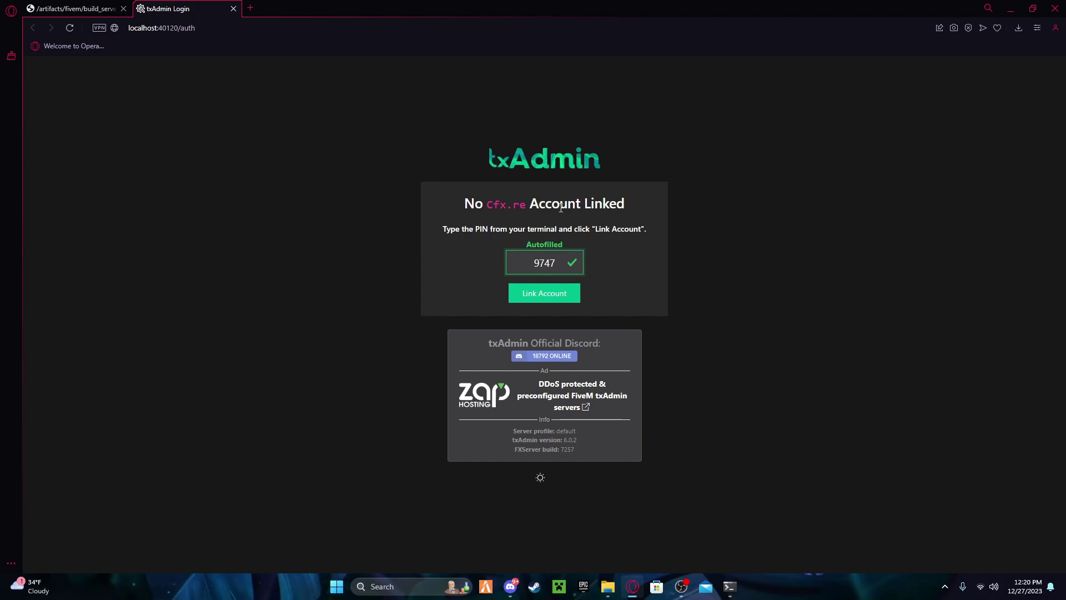
Link the Cfx.re account by PIN, set and confirm a backup password, accept the terms, and create the master account.
{"action": "left_click", "coordinate": [547, 299]}
{"action": "left_click", "coordinate": [534, 368]}
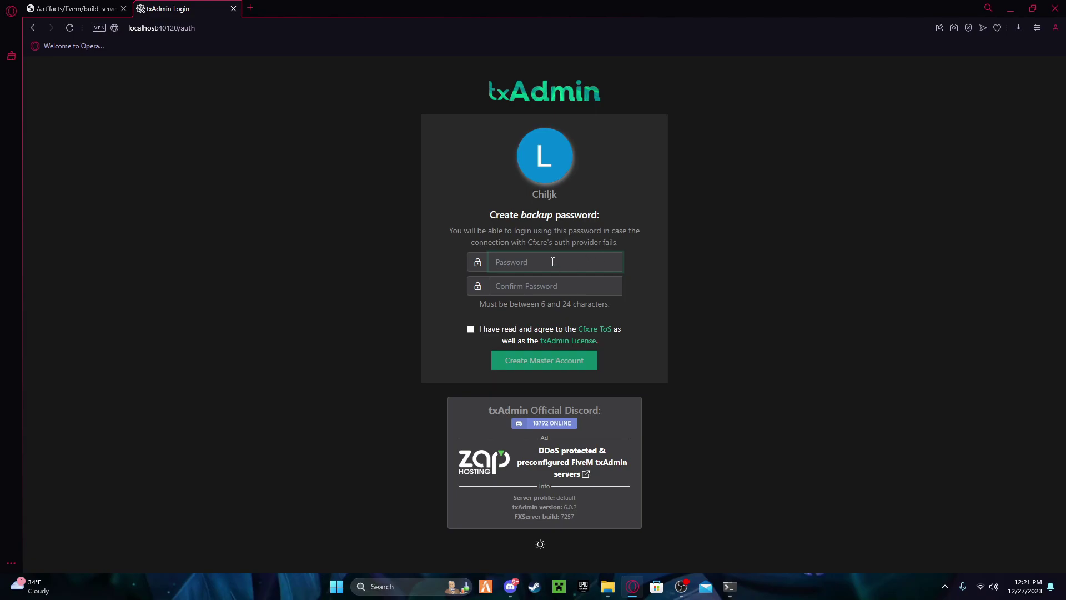
{"action": "type", "text": "a"}
{"action": "key", "text": "Tab"}
{"action": "type", "text": "a"}
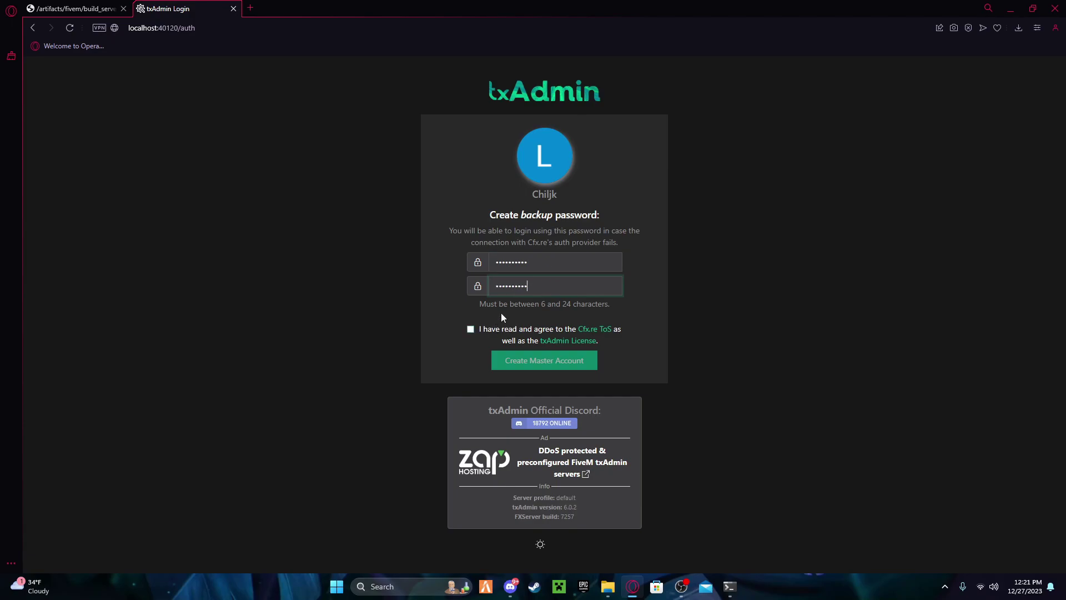
{"action": "left_click", "coordinate": [569, 332]}
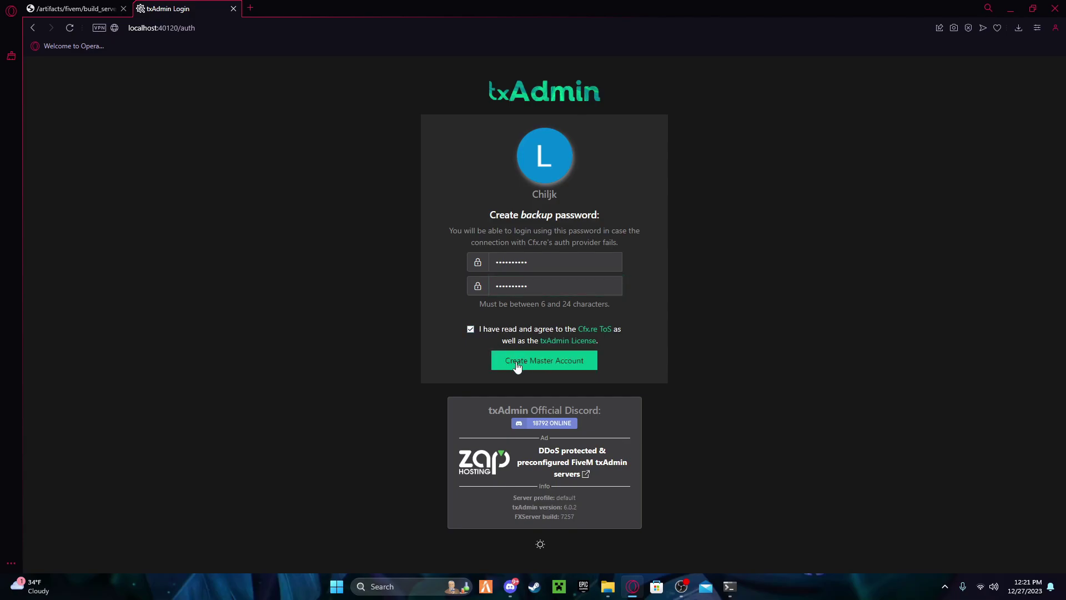
{"action": "left_click", "coordinate": [517, 367]}
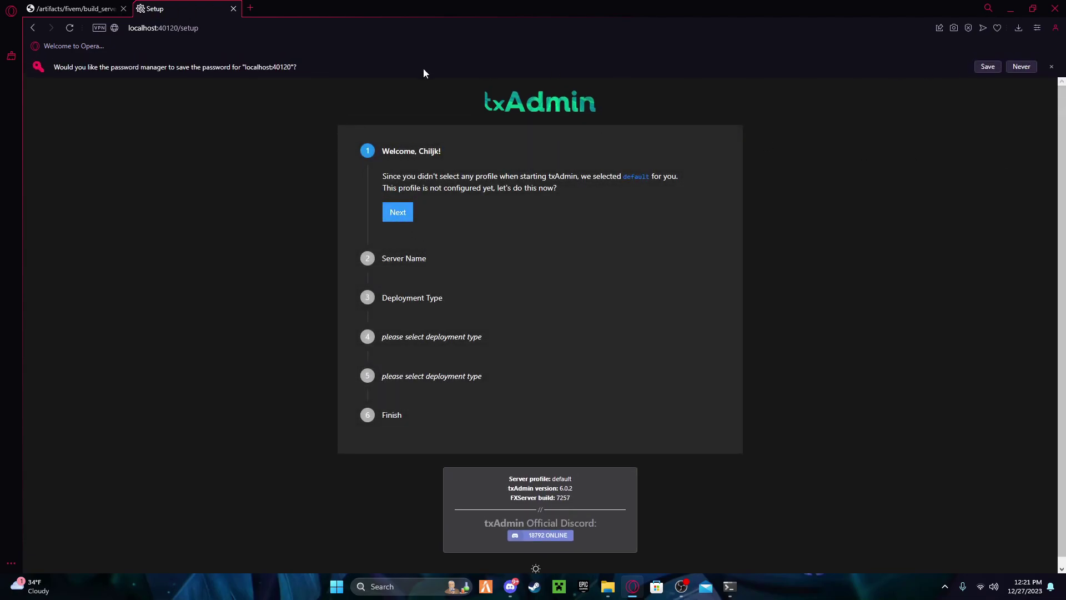
Dismiss the password-save offer and set the server name to 'YT SERVER'.
{"action": "left_click", "coordinate": [987, 66]}
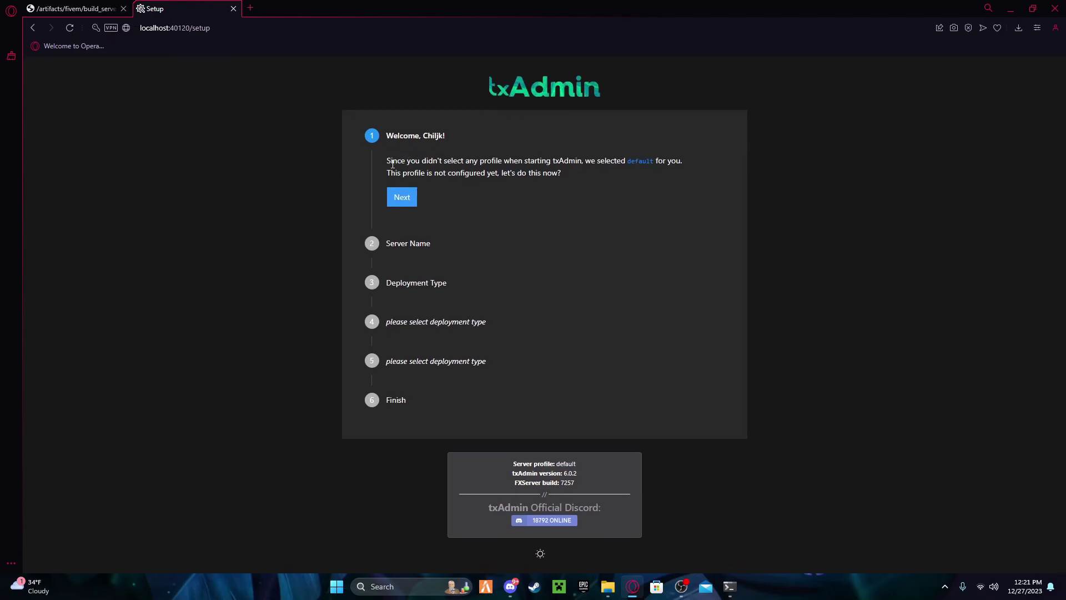
{"action": "left_click_drag", "start_coordinate": [387, 165], "coordinate": [562, 173]}
{"action": "left_click", "coordinate": [562, 89]}
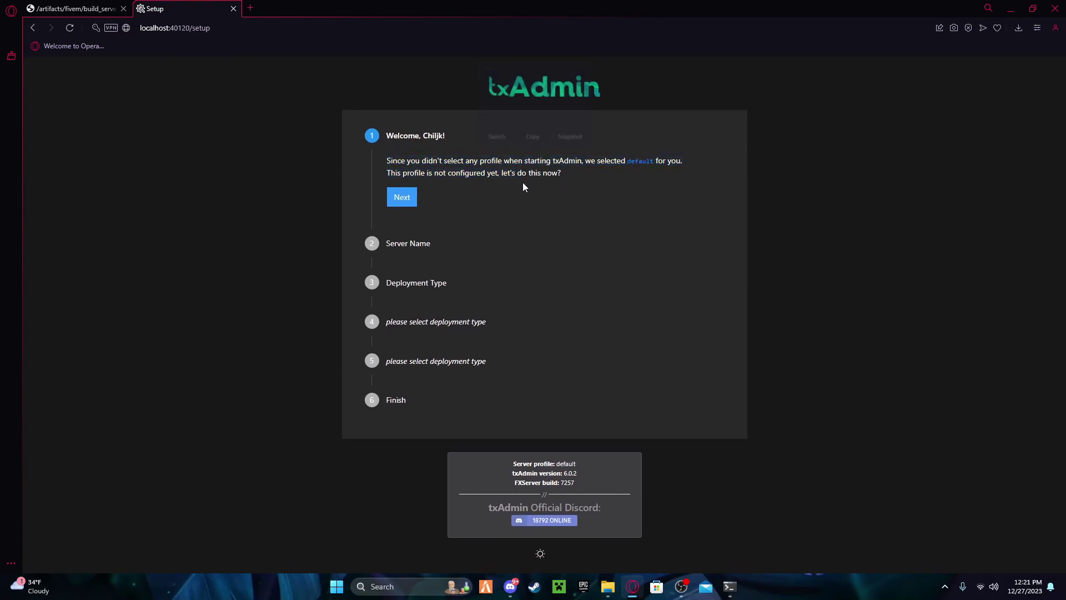
{"action": "left_click", "coordinate": [402, 197]}
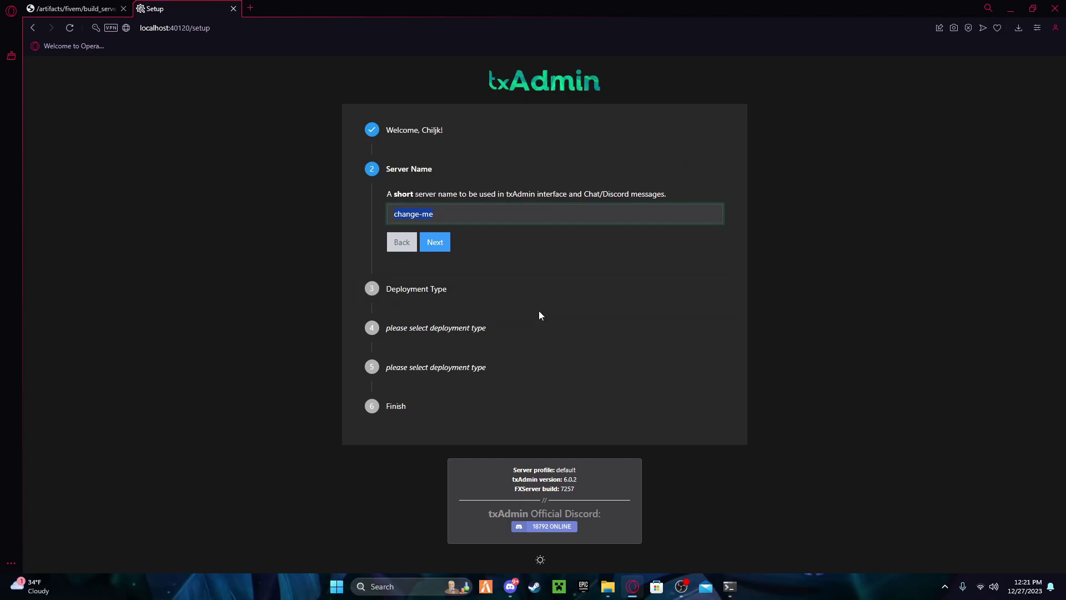
{"action": "type", "text": "YT SERVER"}
{"action": "left_click", "coordinate": [435, 242]}
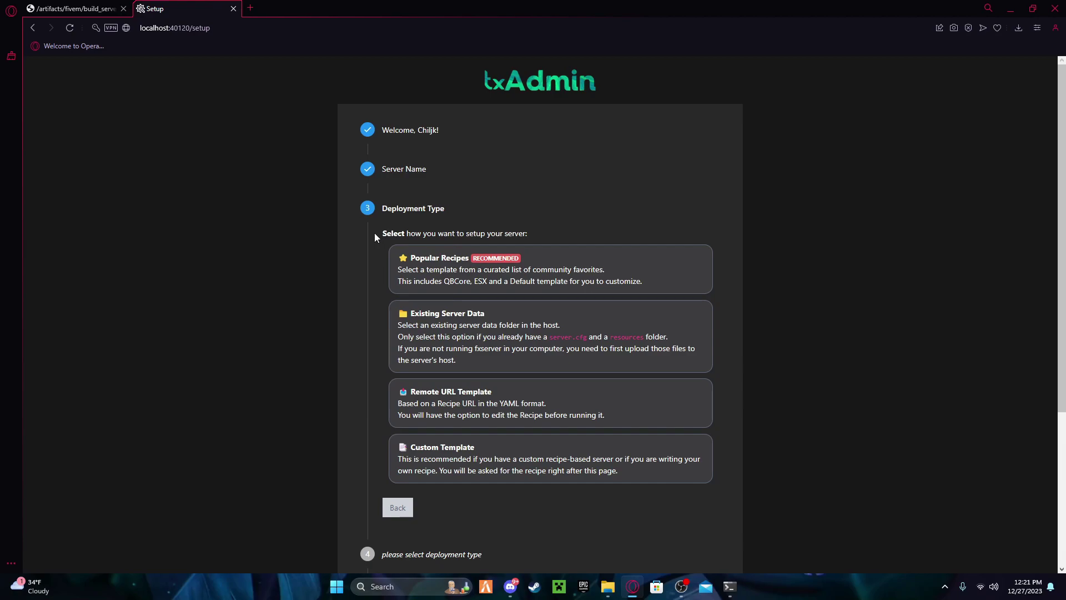
Deploy from Popular Recipes using the CFX Default FiveM template.
{"action": "left_click", "coordinate": [443, 269]}
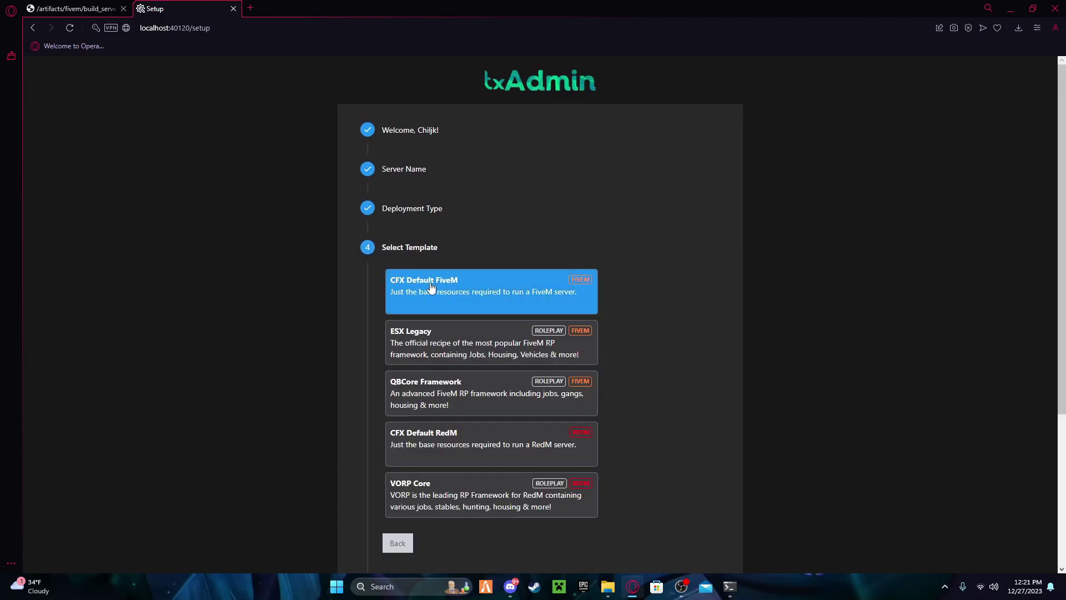
{"action": "scroll", "coordinate": [454, 297], "scroll_direction": "down", "scroll_amount": 1}
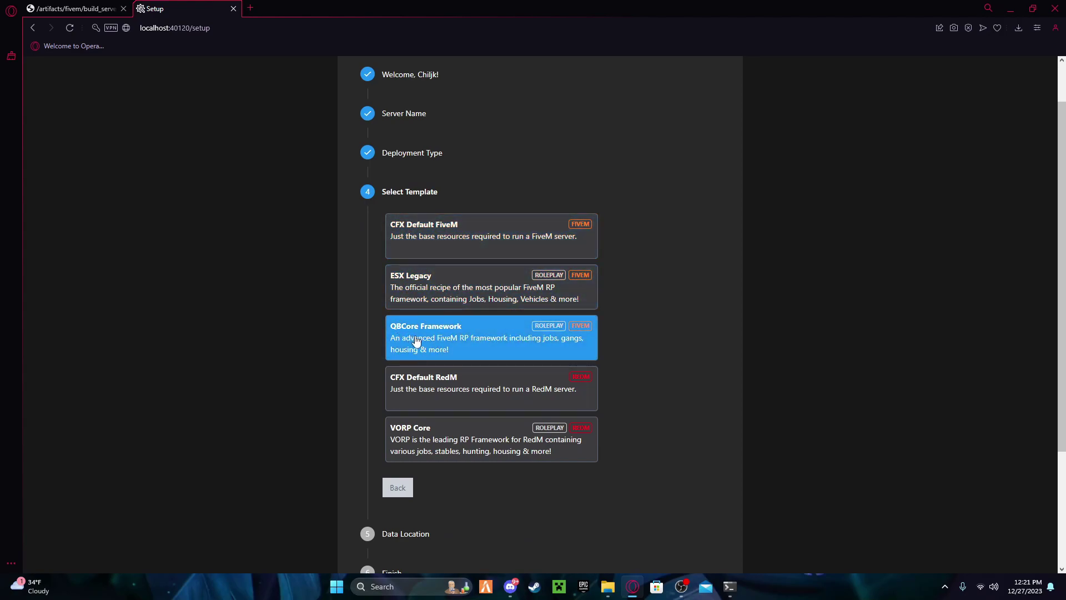
{"action": "left_click", "coordinate": [447, 240]}
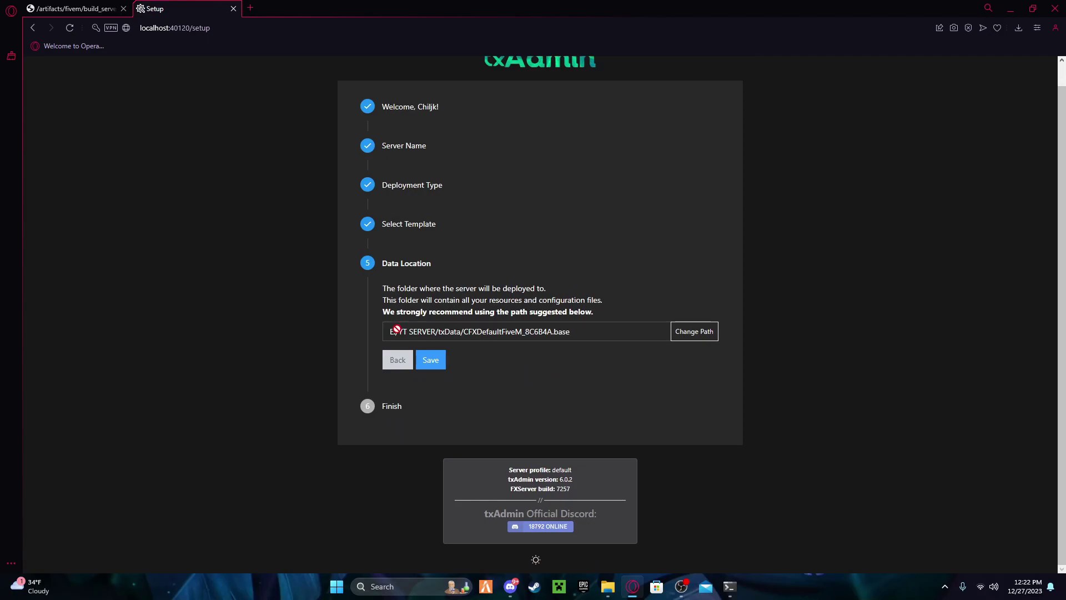
Keep the suggested txData/CFXDefaultFiveM_BC6B4A.base data folder and review the recipe through to Input Parameters.
{"action": "left_click", "coordinate": [431, 360]}
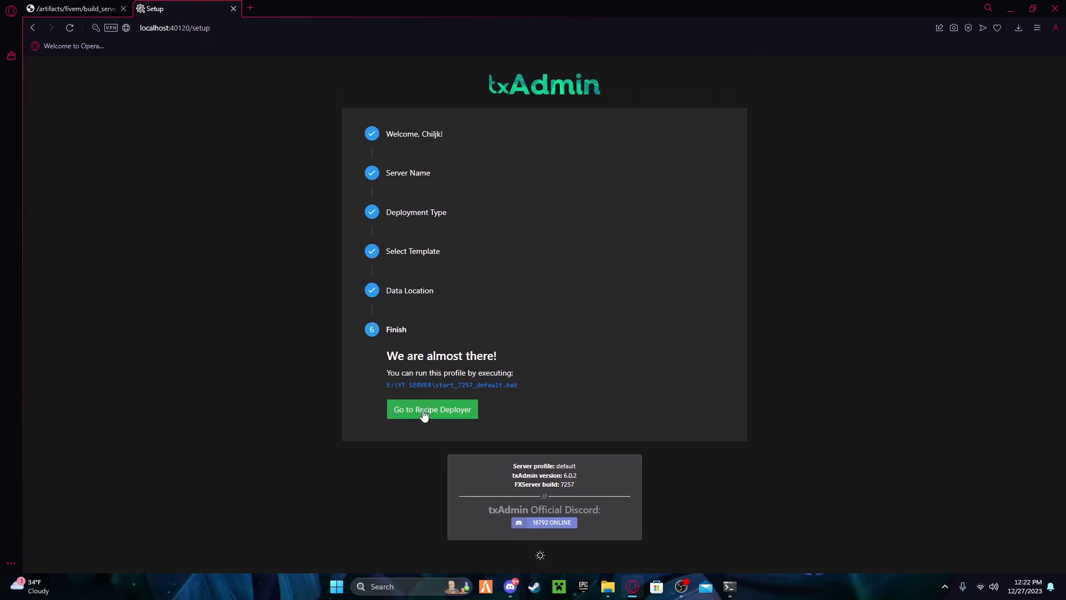
{"action": "left_click", "coordinate": [417, 409]}
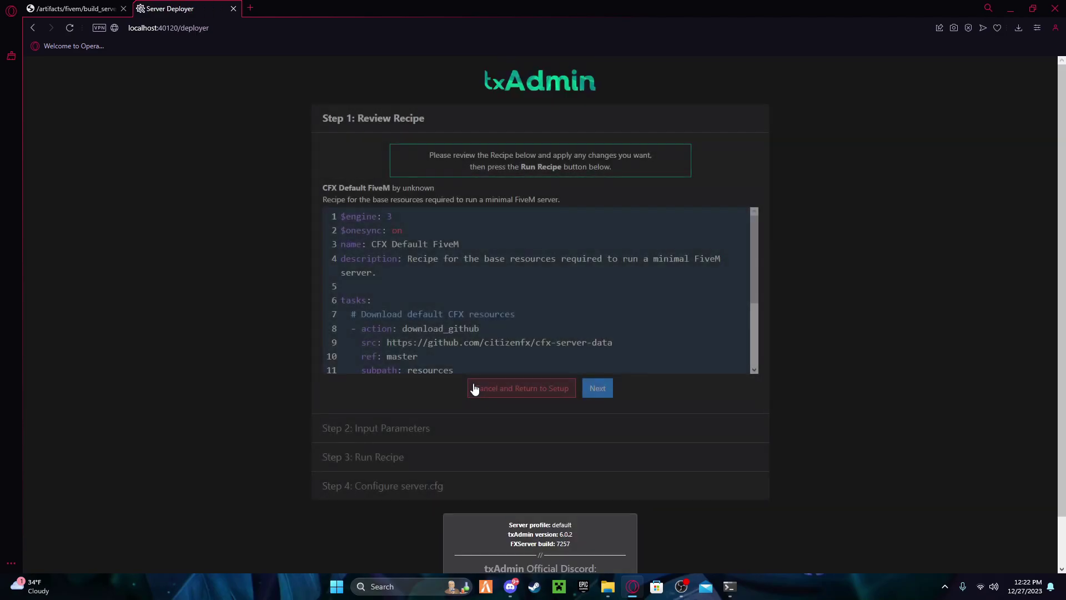
{"action": "scroll", "coordinate": [398, 260], "scroll_direction": "down", "scroll_amount": 3}
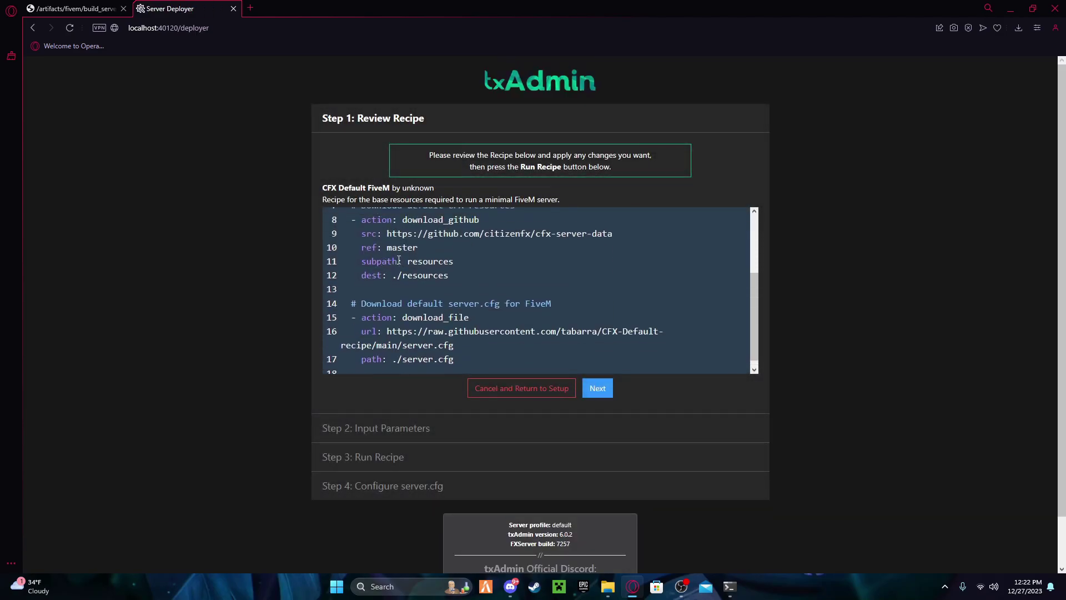
{"action": "scroll", "coordinate": [399, 259], "scroll_direction": "up", "scroll_amount": 3}
{"action": "scroll", "coordinate": [528, 349], "scroll_direction": "down", "scroll_amount": 3}
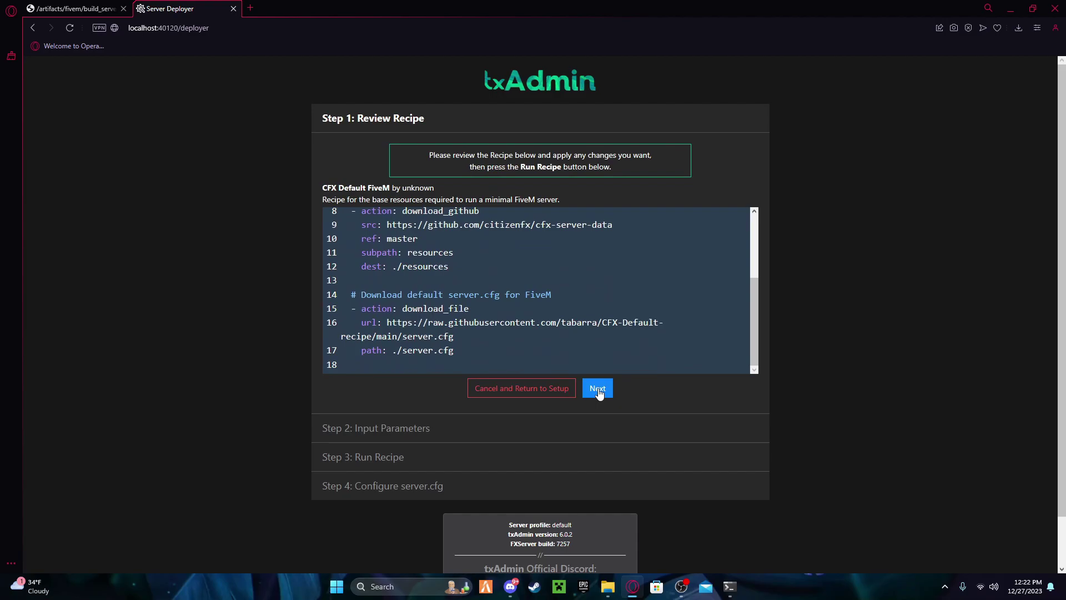
{"action": "left_click", "coordinate": [598, 392]}
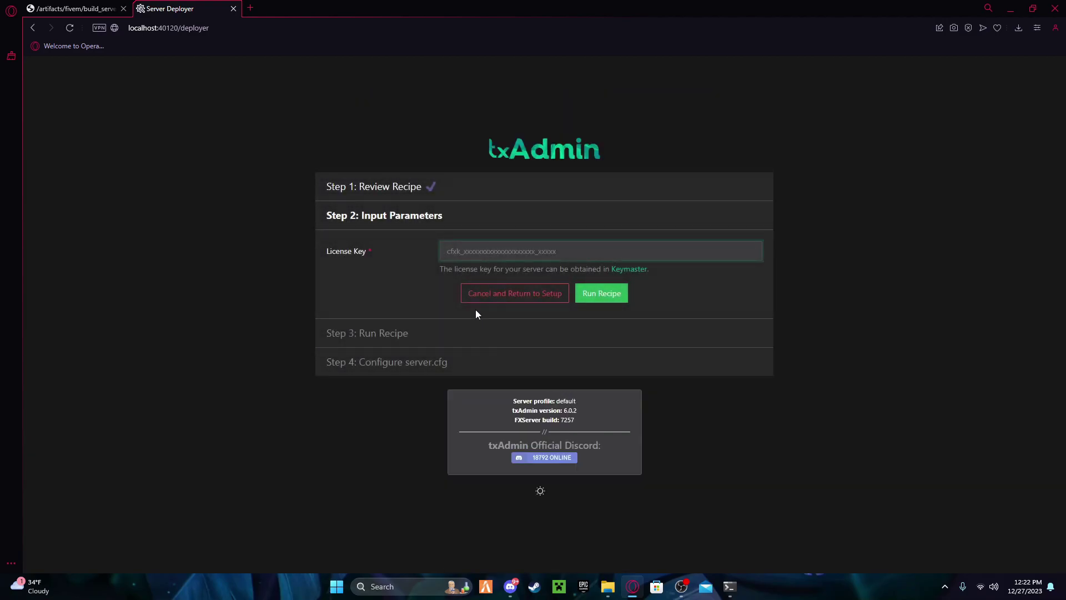
Sign in to Keymaster and start a new server named 'yT SERVER' with the public IP pasted in.
{"action": "left_click", "coordinate": [623, 270]}
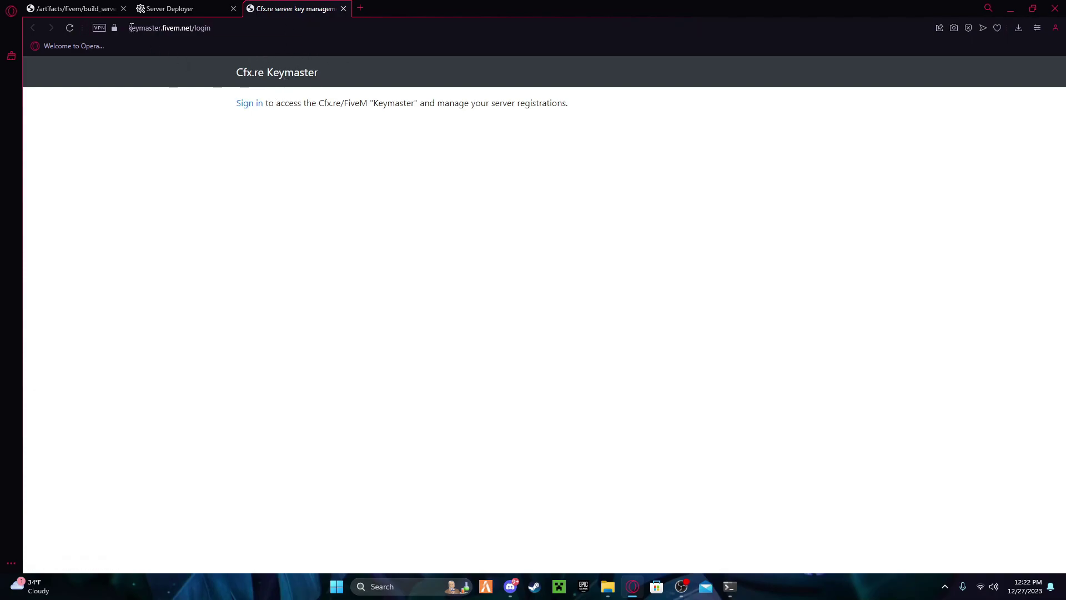
{"action": "left_click", "coordinate": [245, 104]}
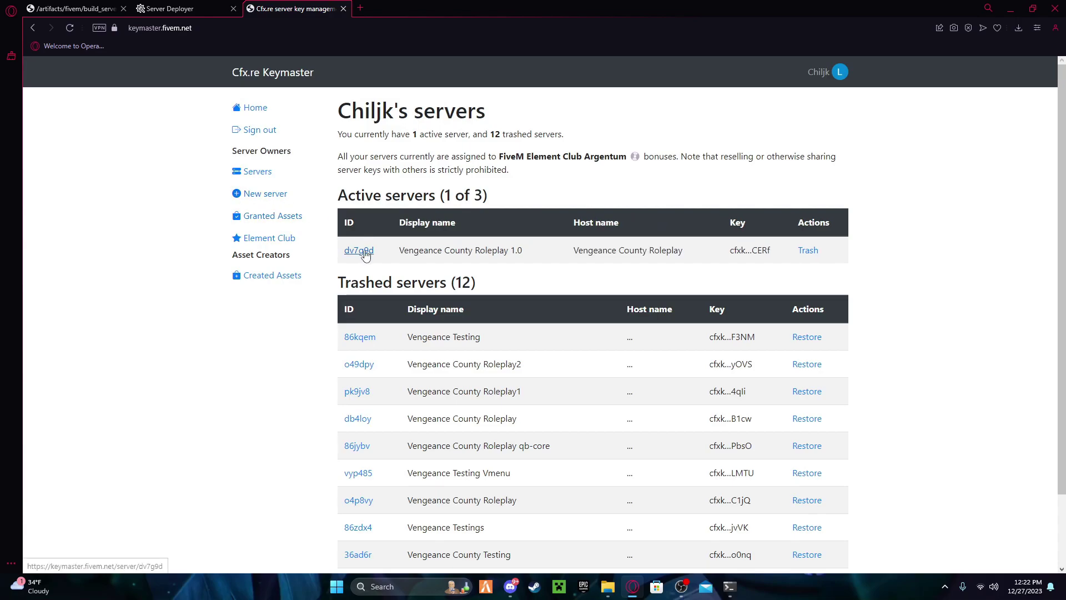
{"action": "left_click", "coordinate": [263, 197]}
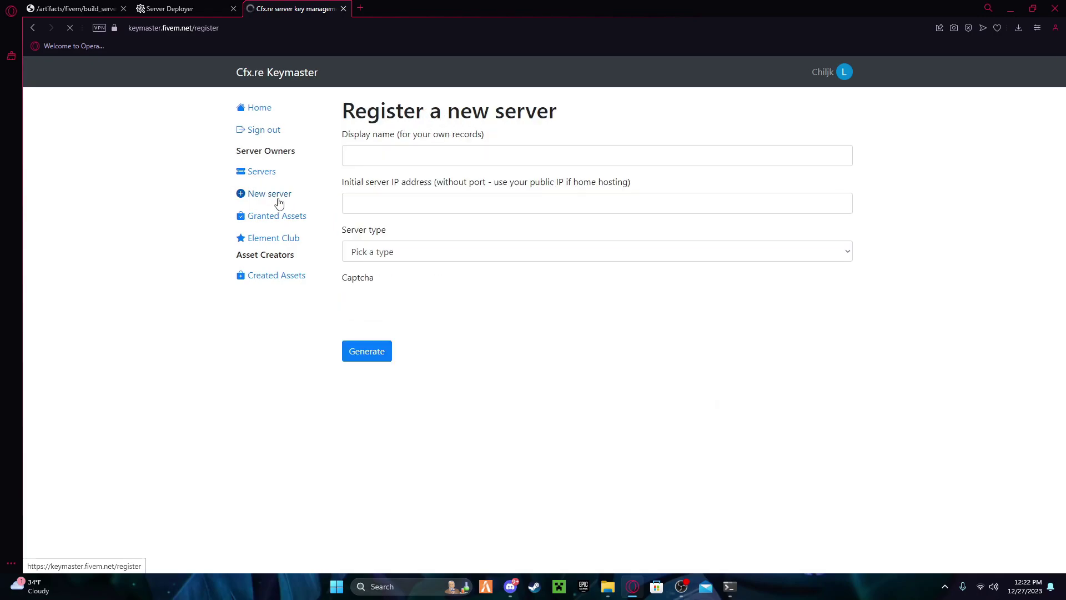
{"action": "left_click", "coordinate": [384, 157]}
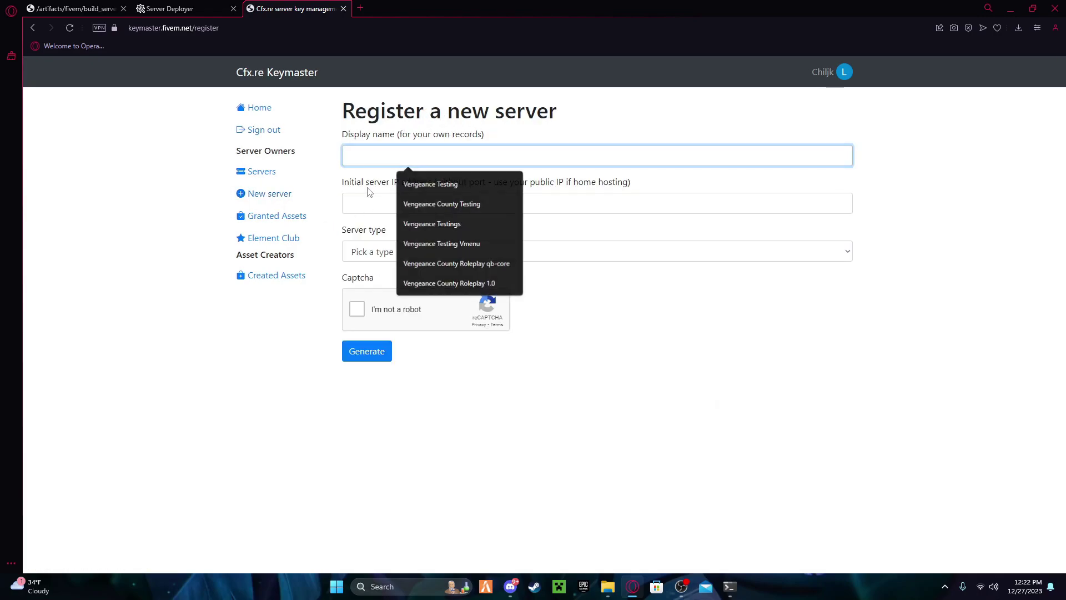
{"action": "left_click", "coordinate": [368, 189]}
{"action": "left_click", "coordinate": [369, 160]}
{"action": "type", "text": "yT SERVER"}
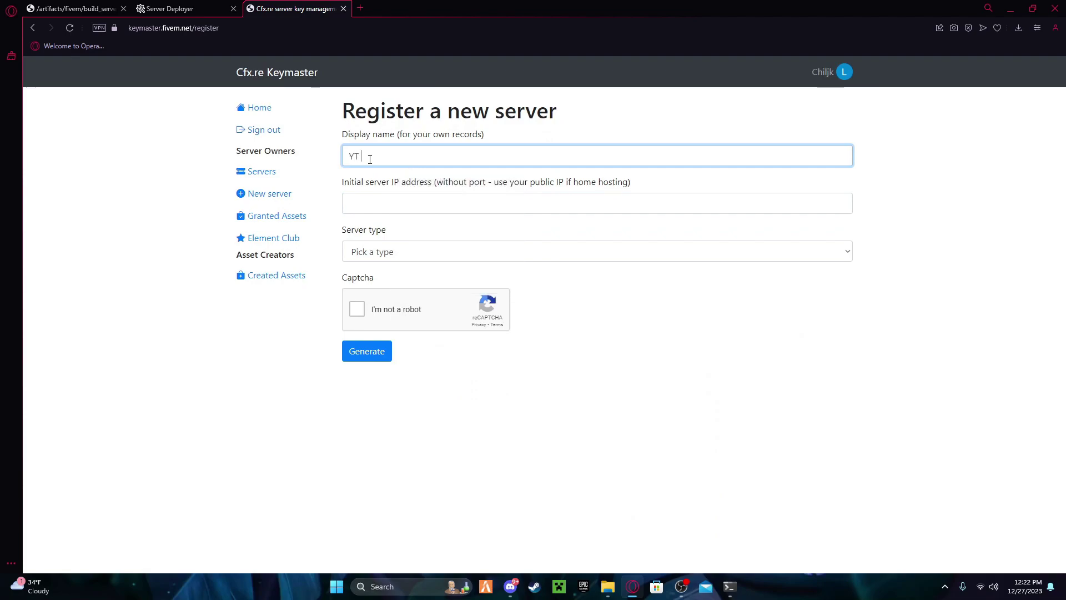
{"action": "key", "text": "Tab"}
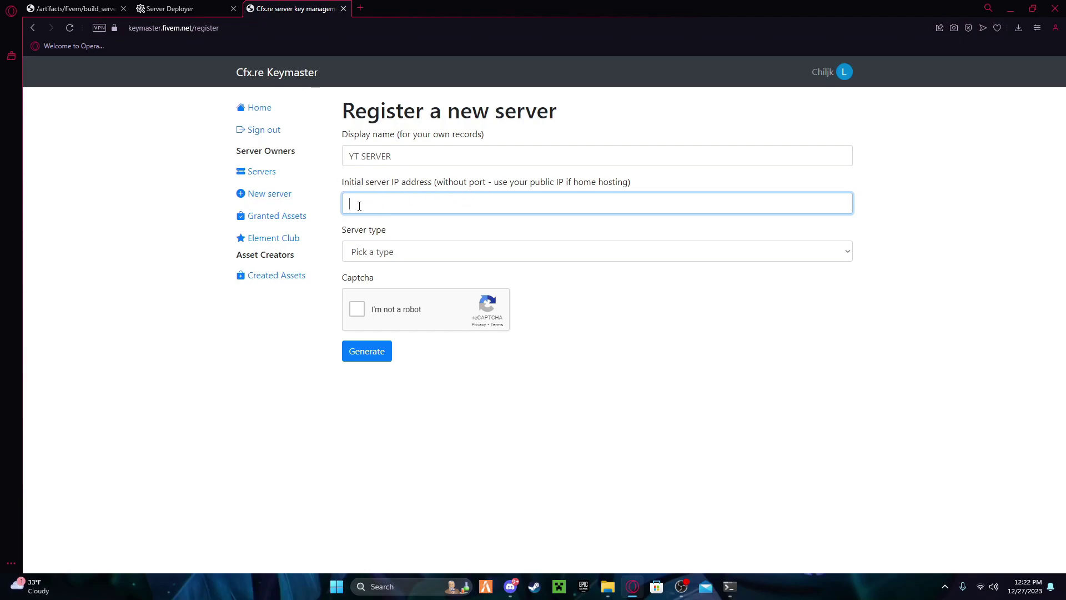
{"action": "key", "text": "ctrl+v"}
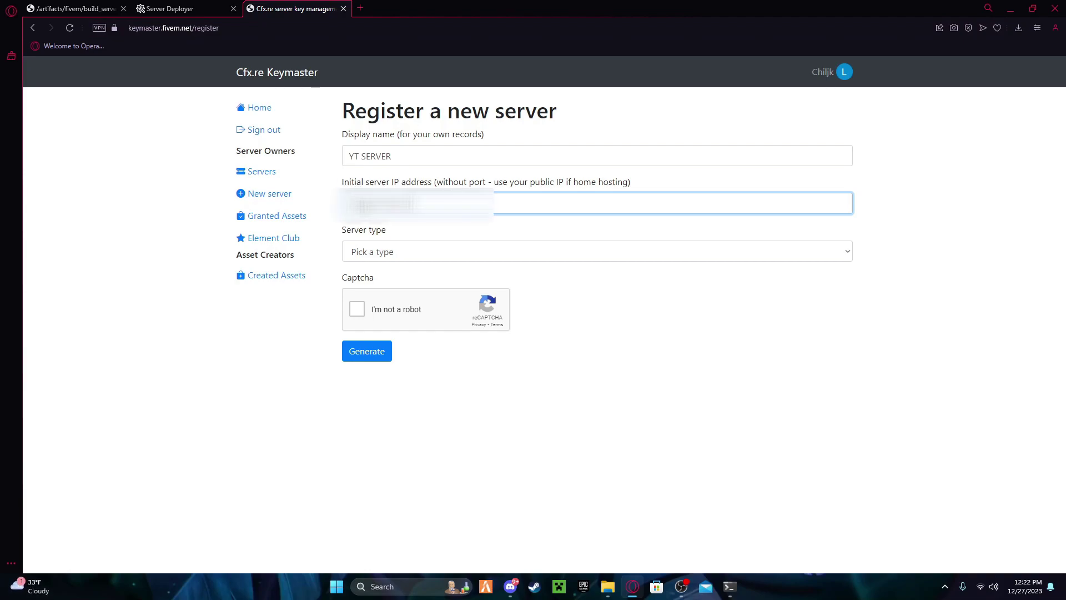
Choose Other/Home hosted with Home Hosting, pass the captcha, generate and copy the license key.
{"action": "left_click", "coordinate": [373, 253]}
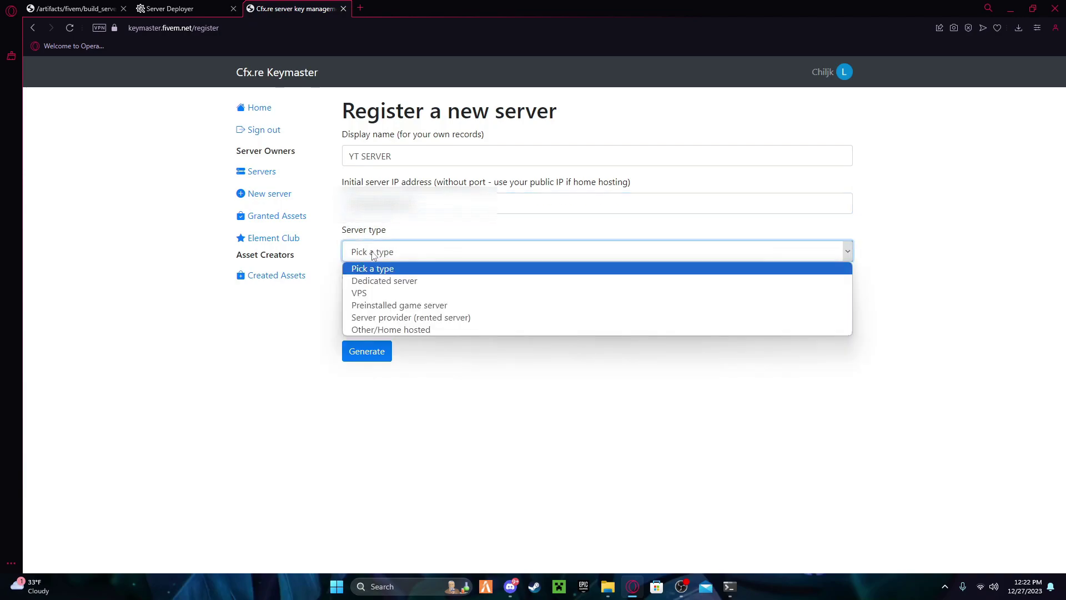
{"action": "key", "text": "Down"}
{"action": "key", "text": "Down"}
{"action": "key", "text": "Down"}
{"action": "key", "text": "Down"}
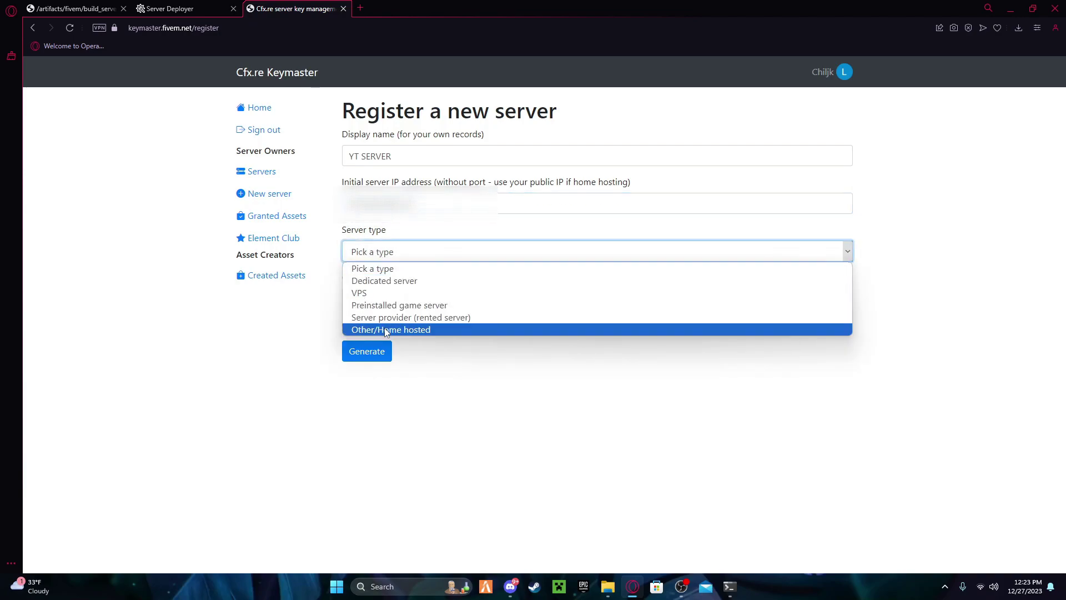
{"action": "key", "text": "Return"}
{"action": "left_click", "coordinate": [397, 281]}
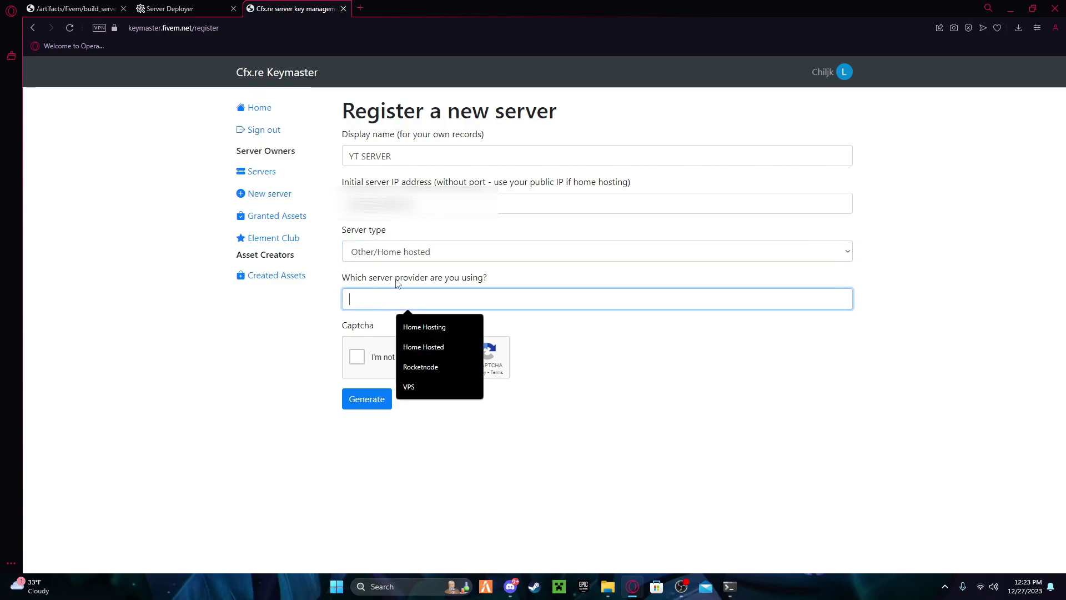
{"action": "left_click", "coordinate": [423, 326]}
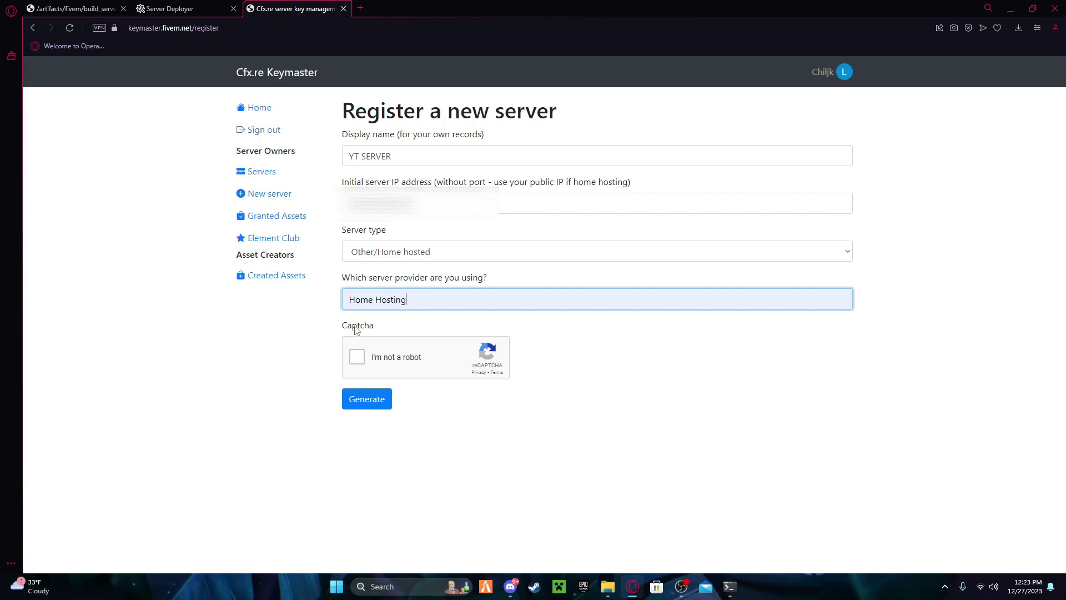
{"action": "left_click", "coordinate": [357, 358]}
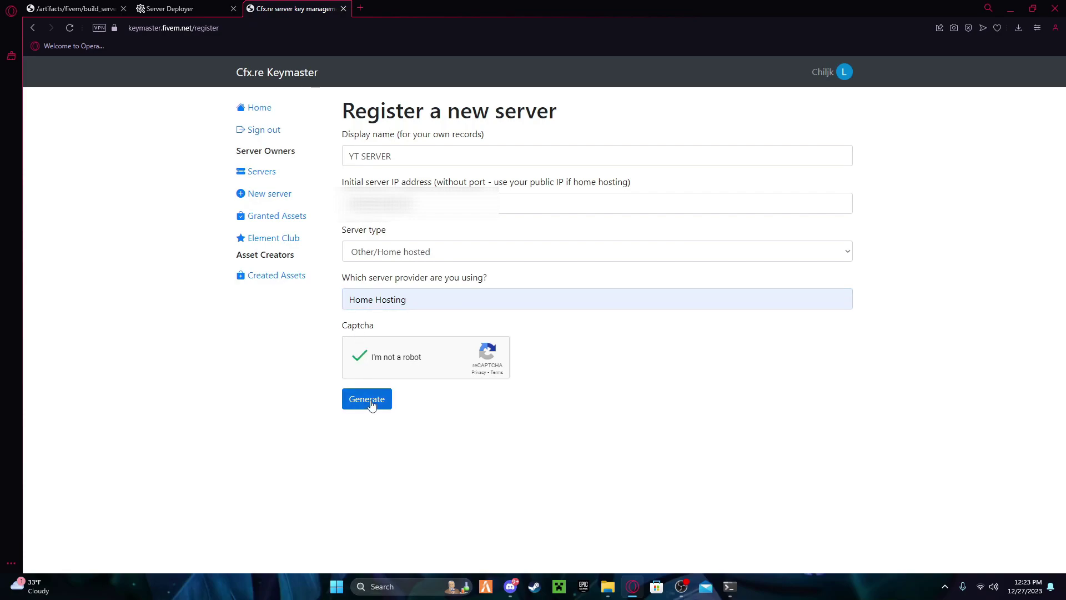
{"action": "left_click", "coordinate": [372, 405]}
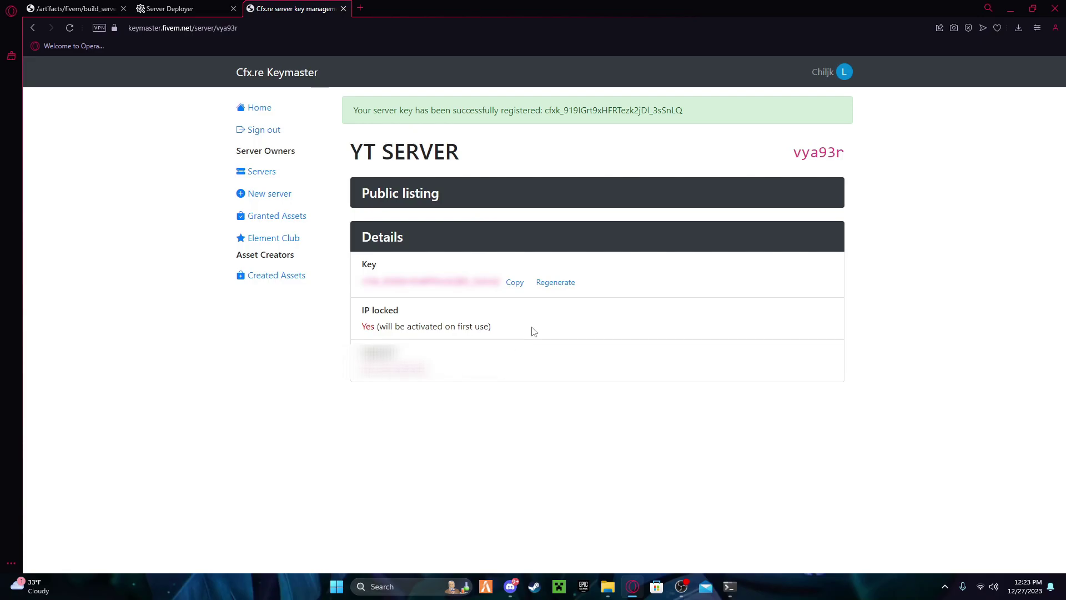
{"action": "left_click", "coordinate": [514, 282]}
{"action": "left_click", "coordinate": [186, 7]}
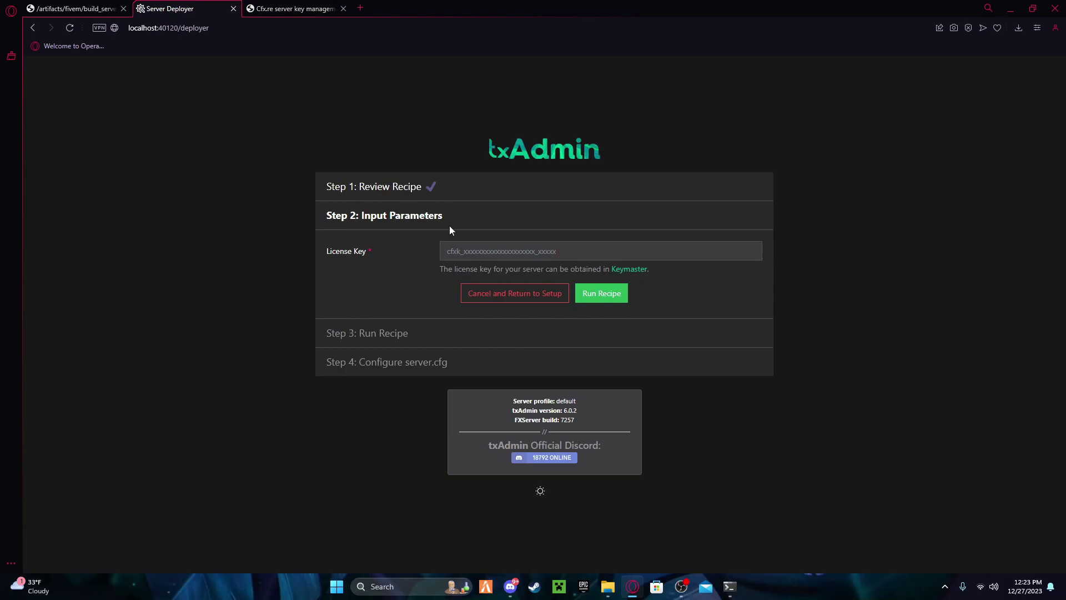
Paste the license key into the deployer, run the recipe, and continue to server.cfg.
{"action": "left_click", "coordinate": [489, 249]}
{"action": "key", "text": "ctrl+v"}
{"action": "left_click", "coordinate": [605, 294]}
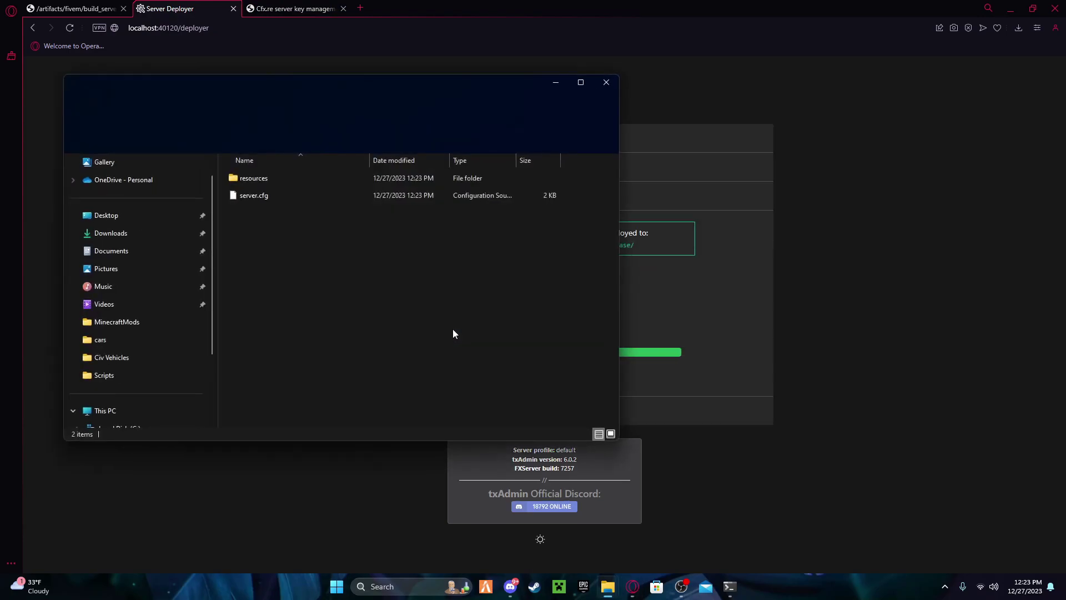
{"action": "left_click_drag", "start_coordinate": [369, 92], "coordinate": [454, 99]}
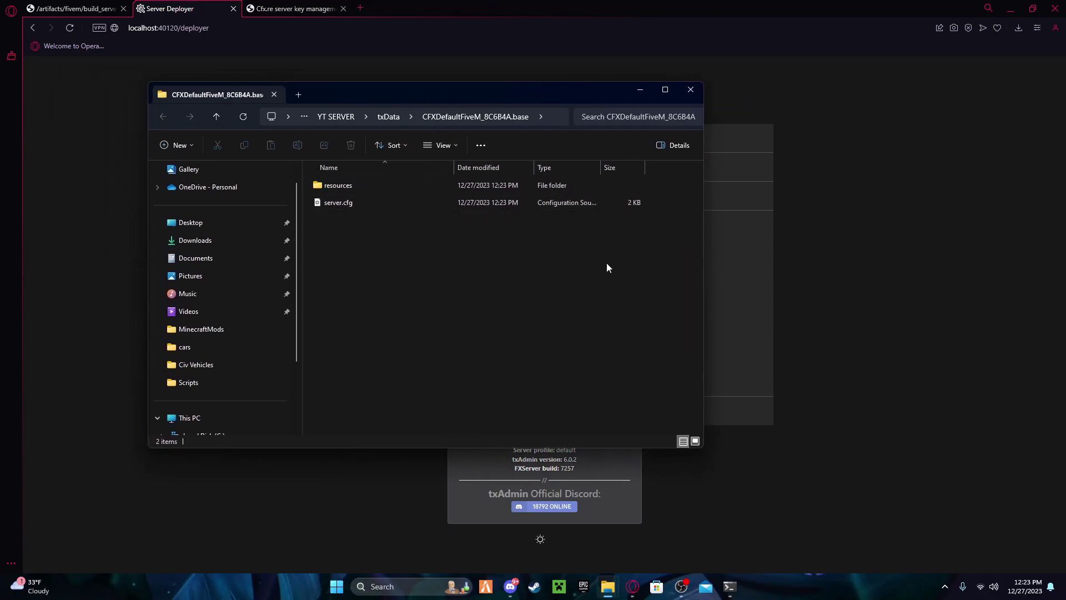
{"action": "left_click", "coordinate": [759, 283]}
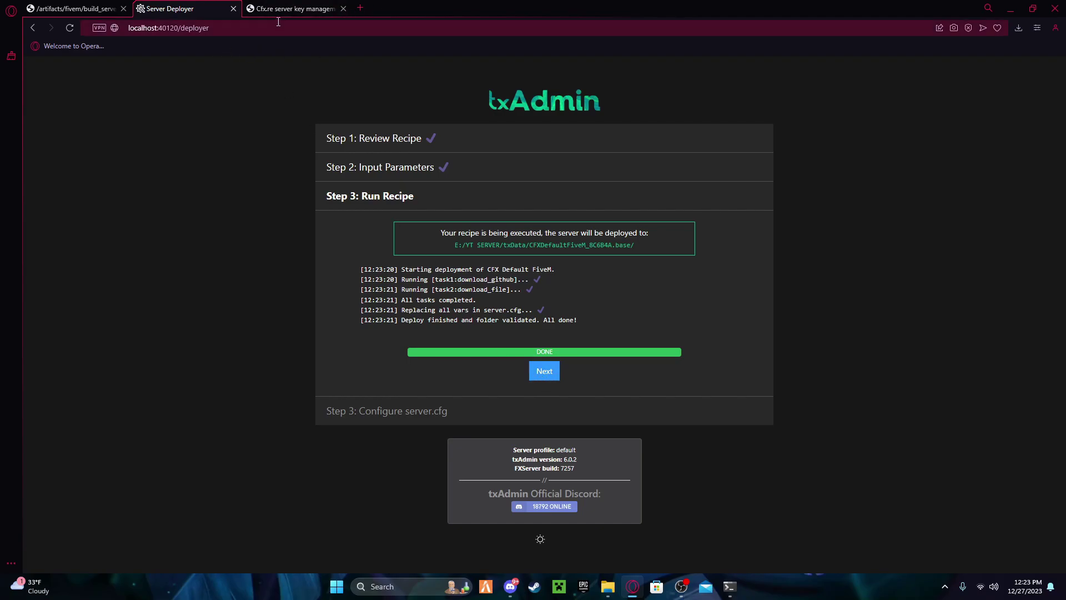
{"action": "left_click", "coordinate": [548, 371]}
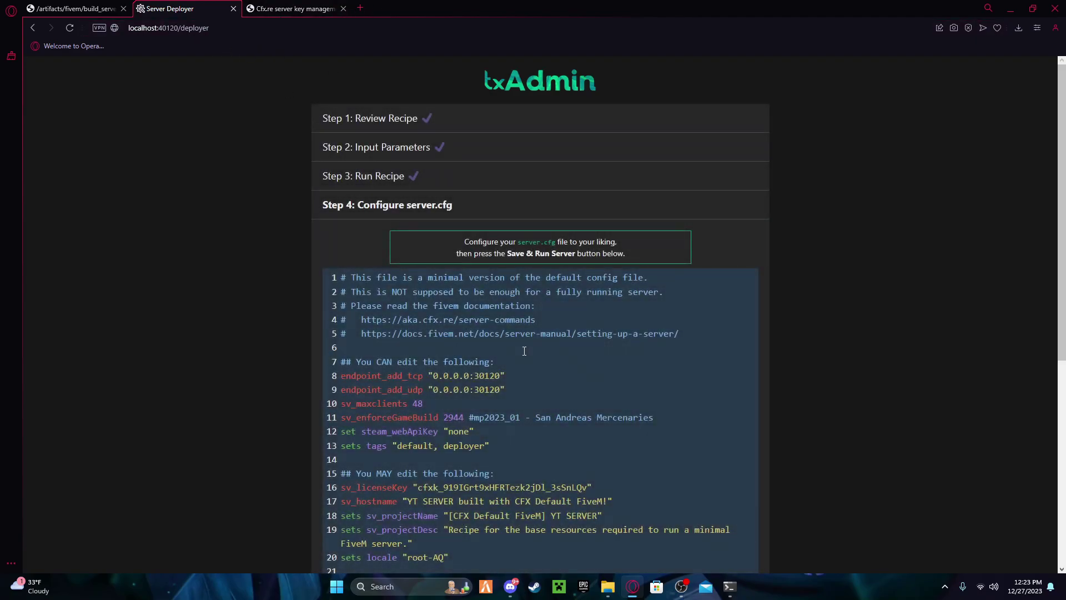
Review the generated server.cfg and choose Save & Run Server.
{"action": "scroll", "coordinate": [526, 283], "scroll_direction": "down", "scroll_amount": 6}
{"action": "scroll", "coordinate": [478, 255], "scroll_direction": "up", "scroll_amount": 3}
{"action": "scroll", "coordinate": [449, 234], "scroll_direction": "down", "scroll_amount": 2}
{"action": "scroll", "coordinate": [450, 234], "scroll_direction": "up", "scroll_amount": 5}
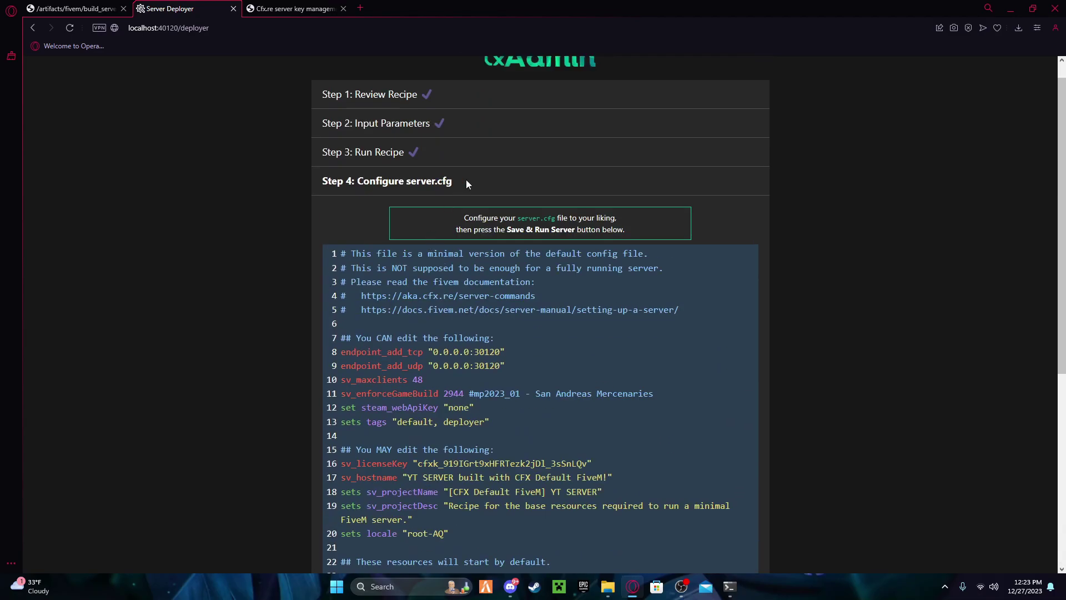
{"action": "scroll", "coordinate": [498, 302], "scroll_direction": "down", "scroll_amount": 4}
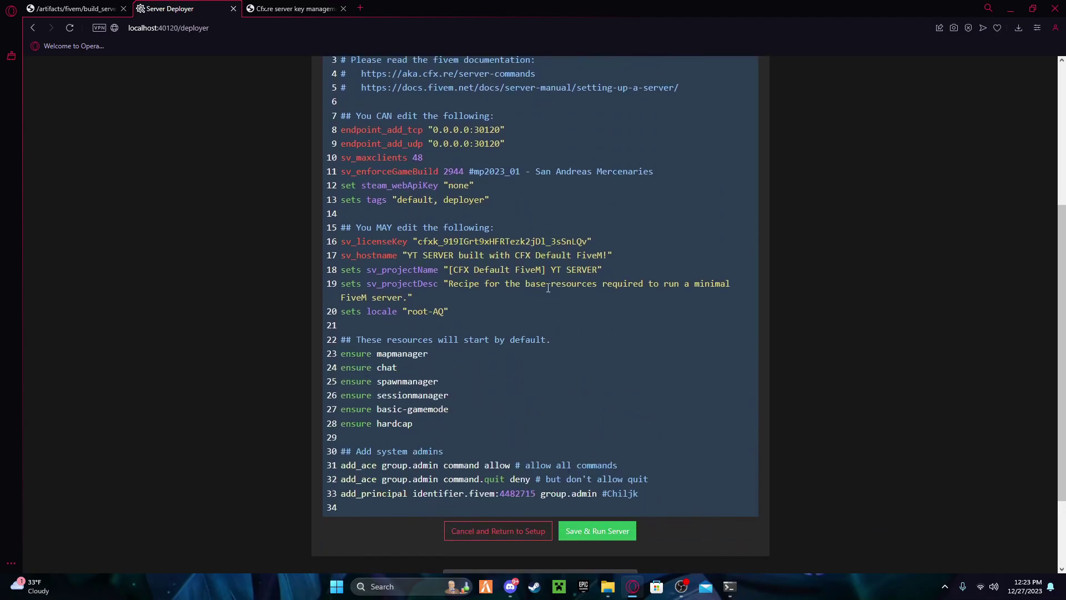
{"action": "scroll", "coordinate": [492, 315], "scroll_direction": "down", "scroll_amount": 1}
{"action": "scroll", "coordinate": [430, 374], "scroll_direction": "up", "scroll_amount": 4}
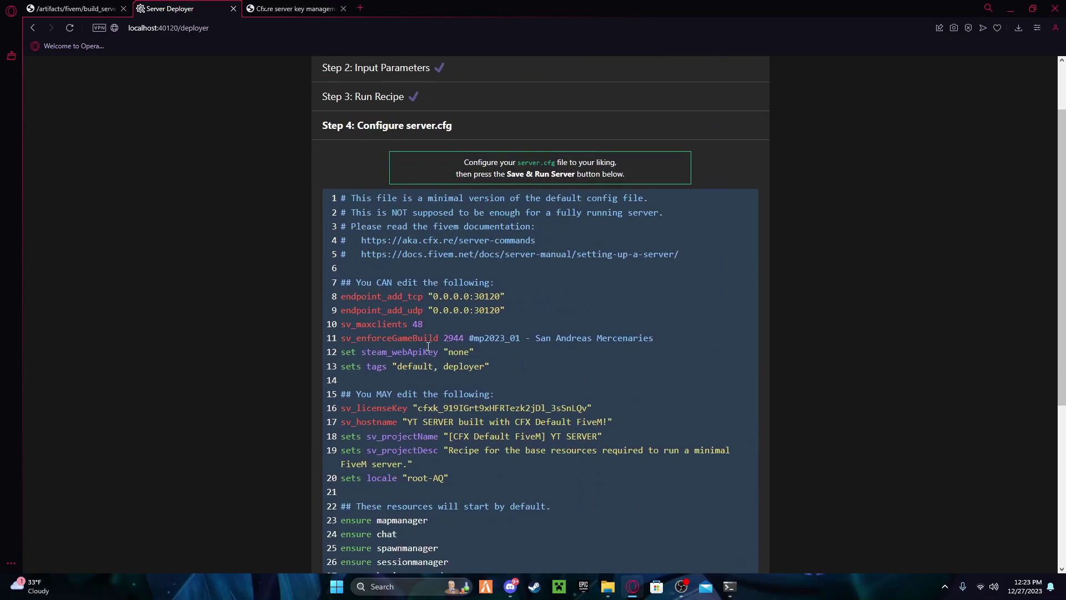
{"action": "scroll", "coordinate": [395, 254], "scroll_direction": "down", "scroll_amount": 2}
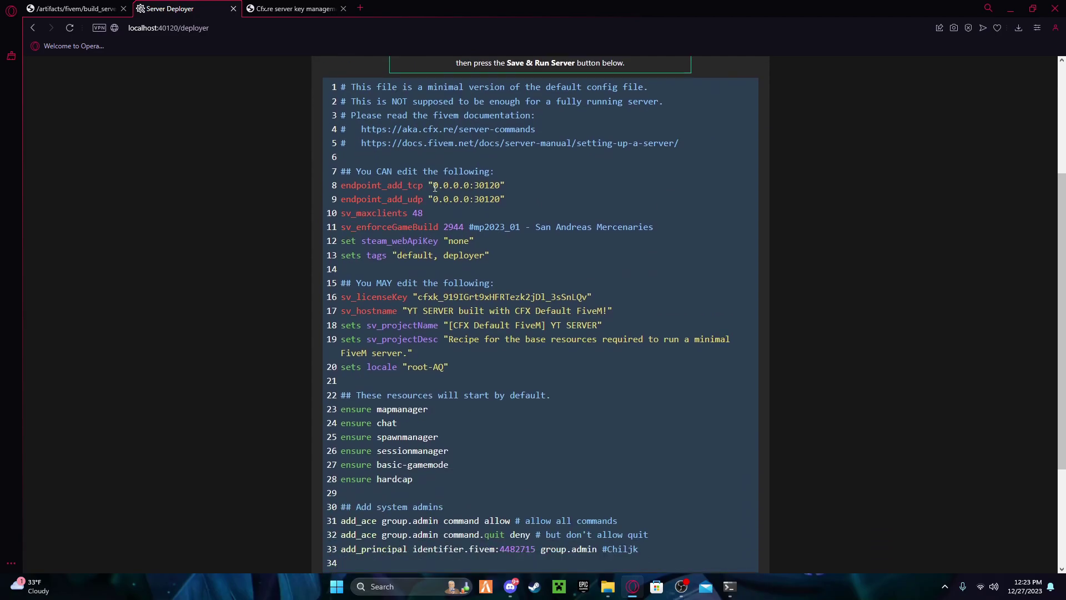
{"action": "scroll", "coordinate": [456, 197], "scroll_direction": "down", "scroll_amount": 3}
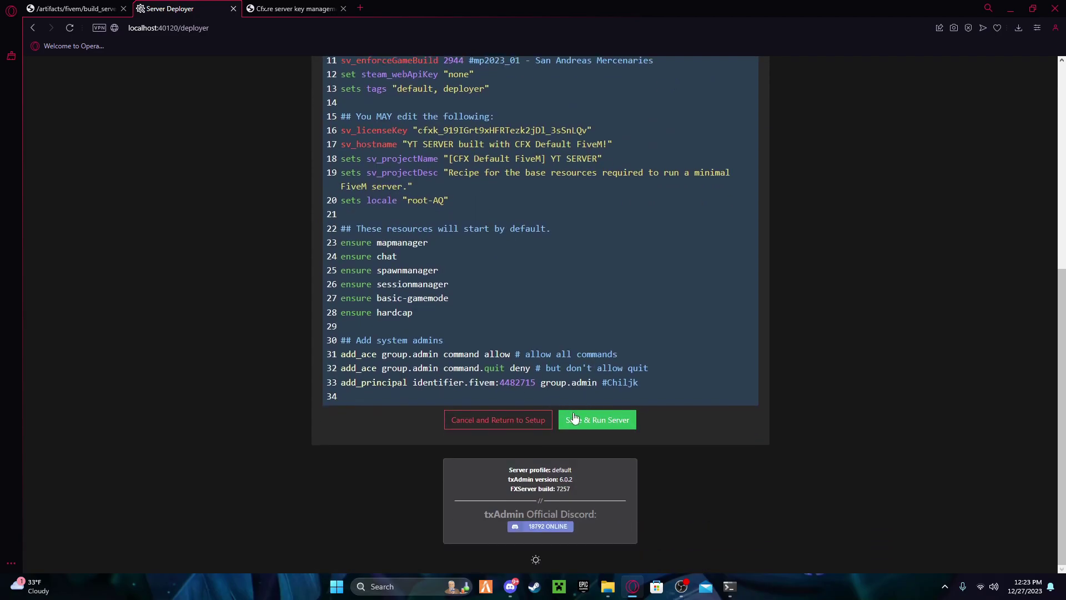
{"action": "left_click", "coordinate": [575, 418]}
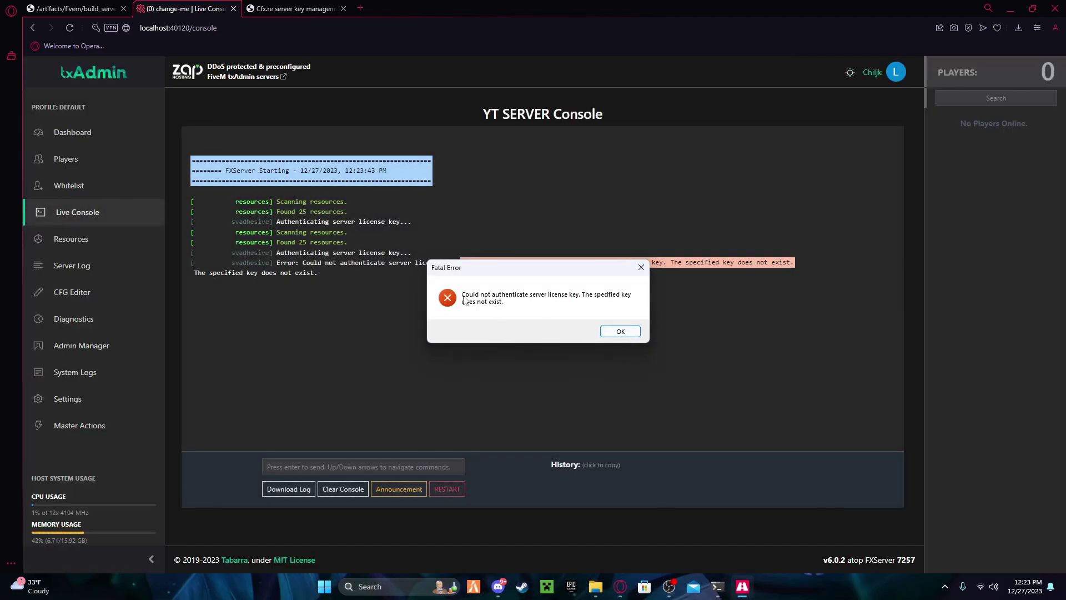
Dismiss the license key error and get the registered key from the Keymaster page.
{"action": "left_click", "coordinate": [615, 332]}
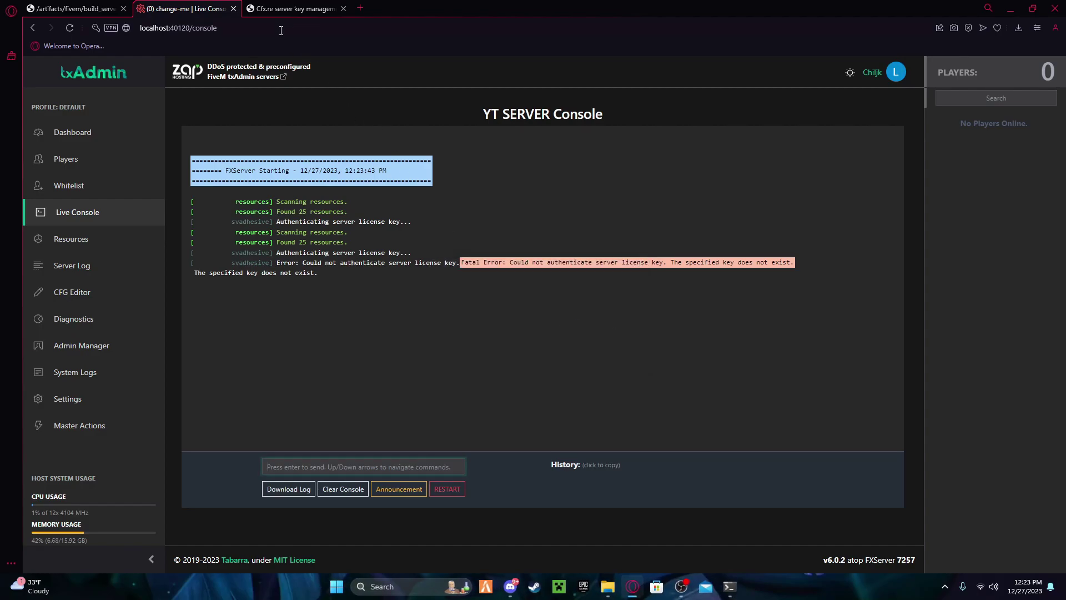
{"action": "left_click", "coordinate": [285, 13]}
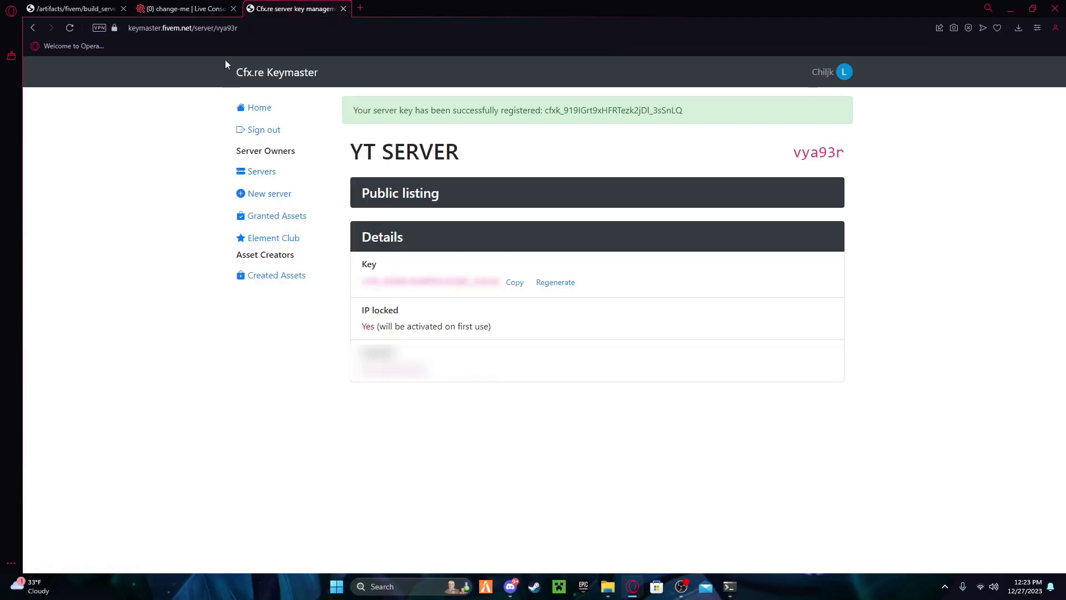
{"action": "left_click", "coordinate": [206, 9]}
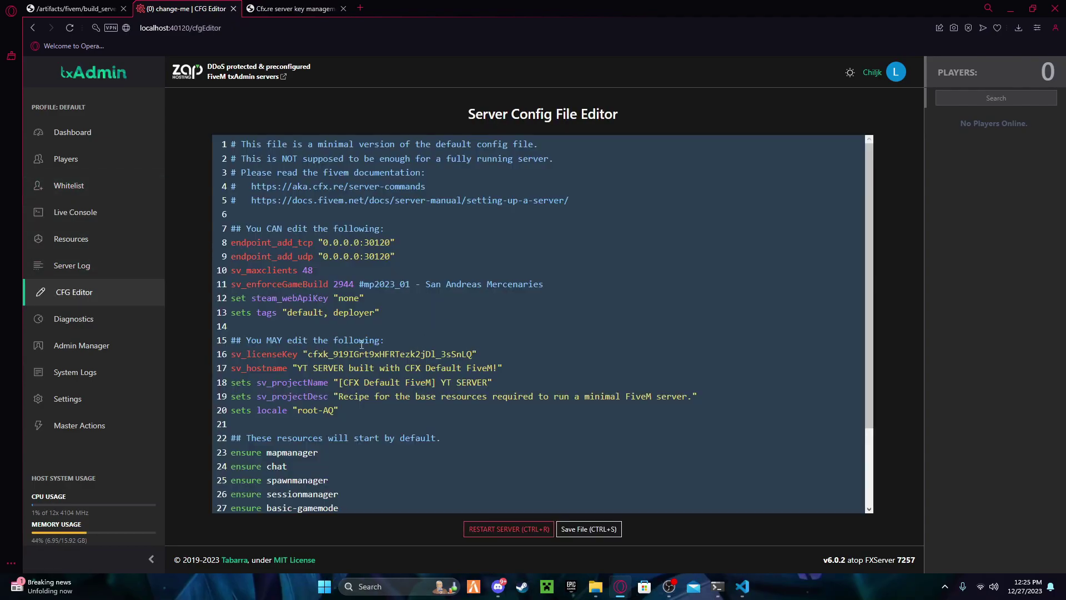
Save server.cfg with the license key line and confirm a server restart.
{"action": "left_click", "coordinate": [581, 534]}
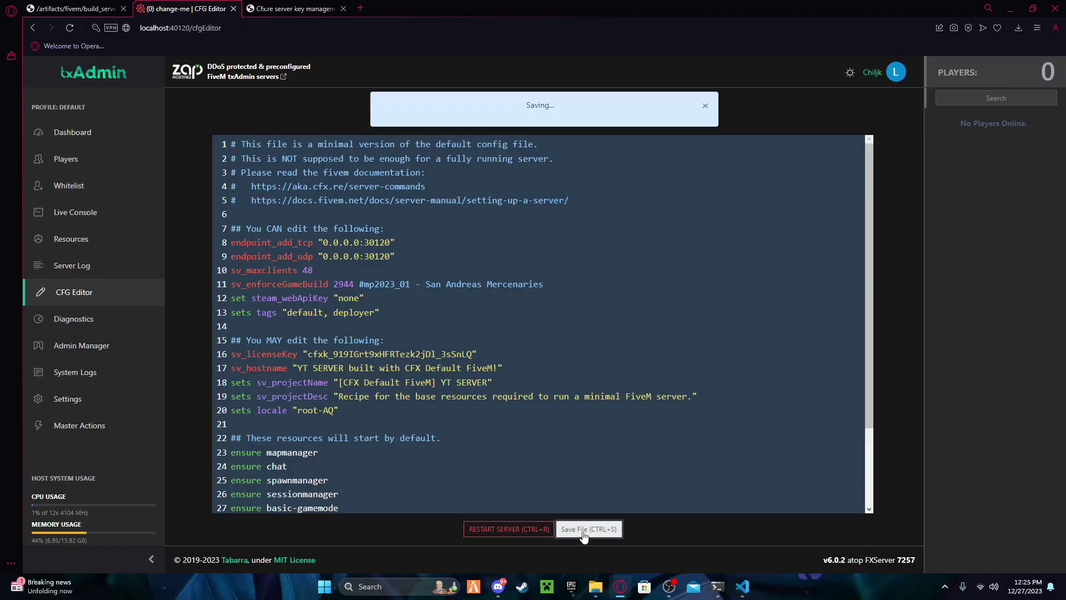
{"action": "left_click", "coordinate": [540, 529]}
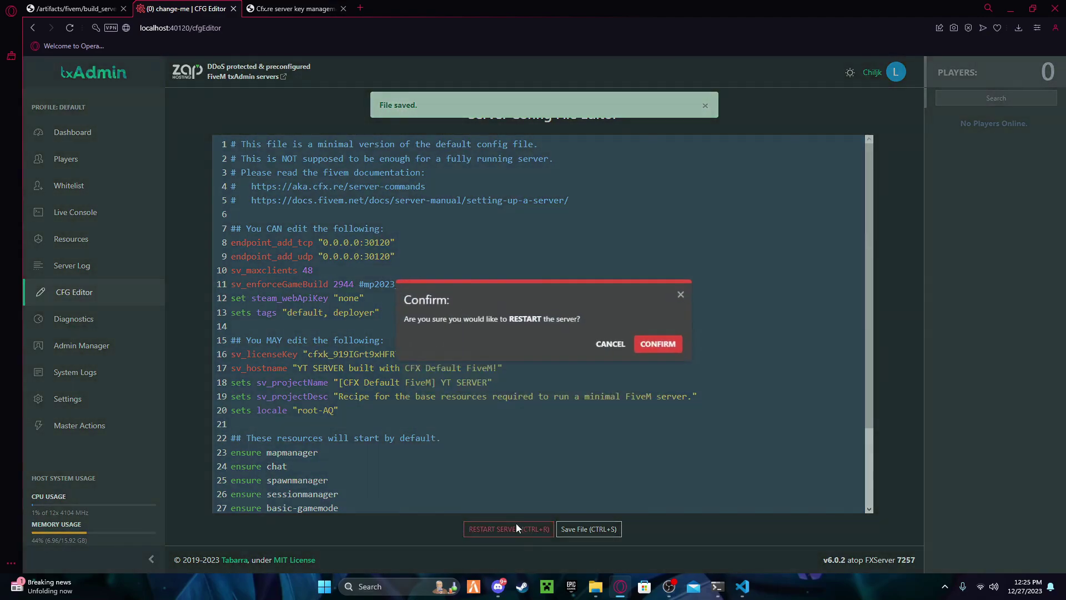
{"action": "left_click", "coordinate": [660, 340]}
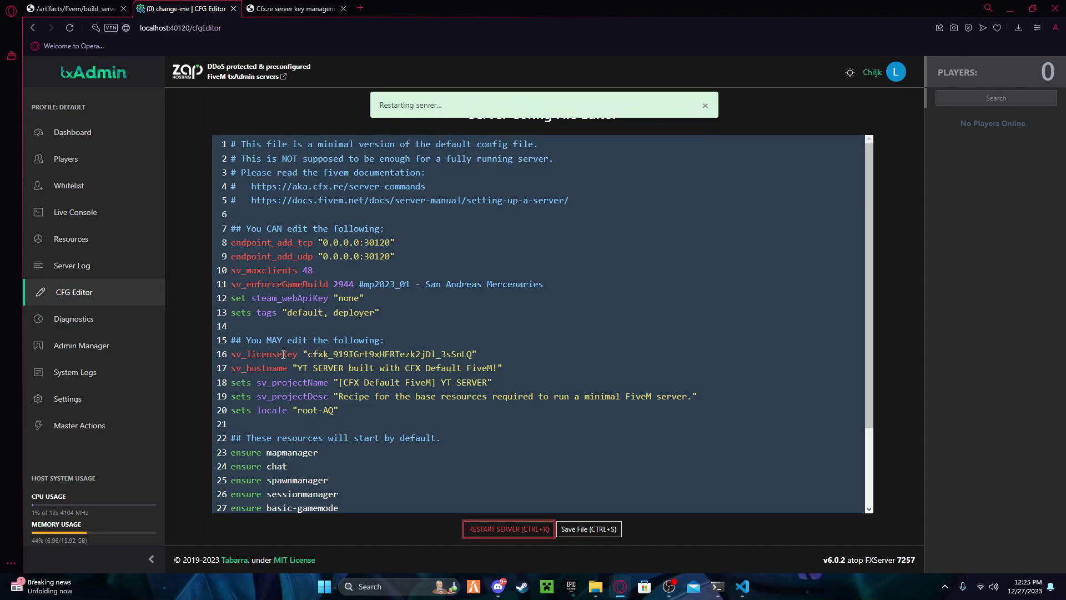
{"action": "left_click", "coordinate": [309, 355]}
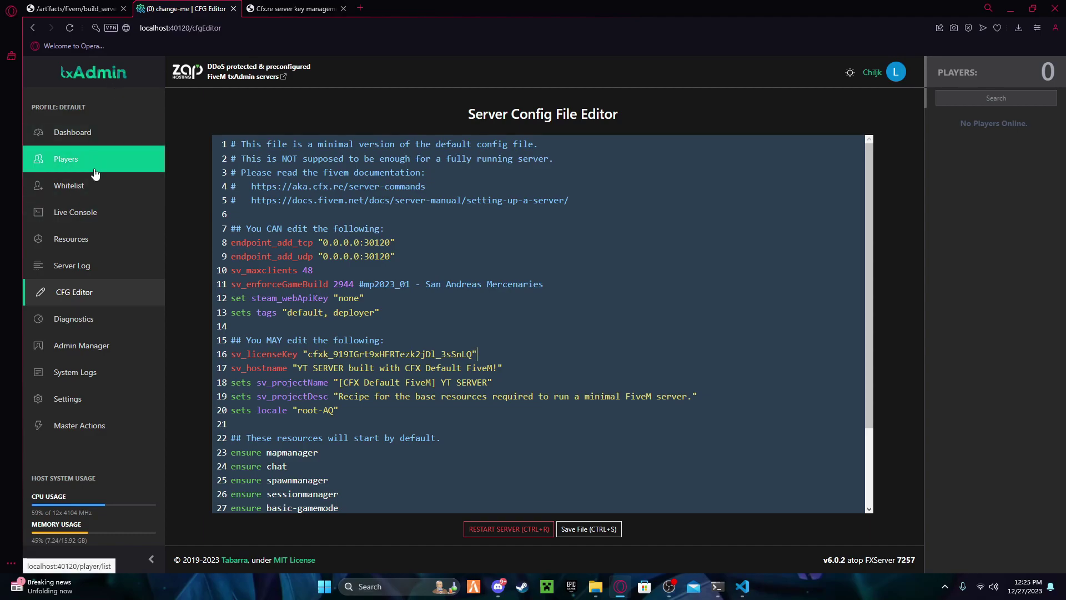
Check the FXServer log for Cfx.re Nucleus authentication, then minimise the console and browser.
{"action": "mouse_move", "coordinate": [717, 587]}
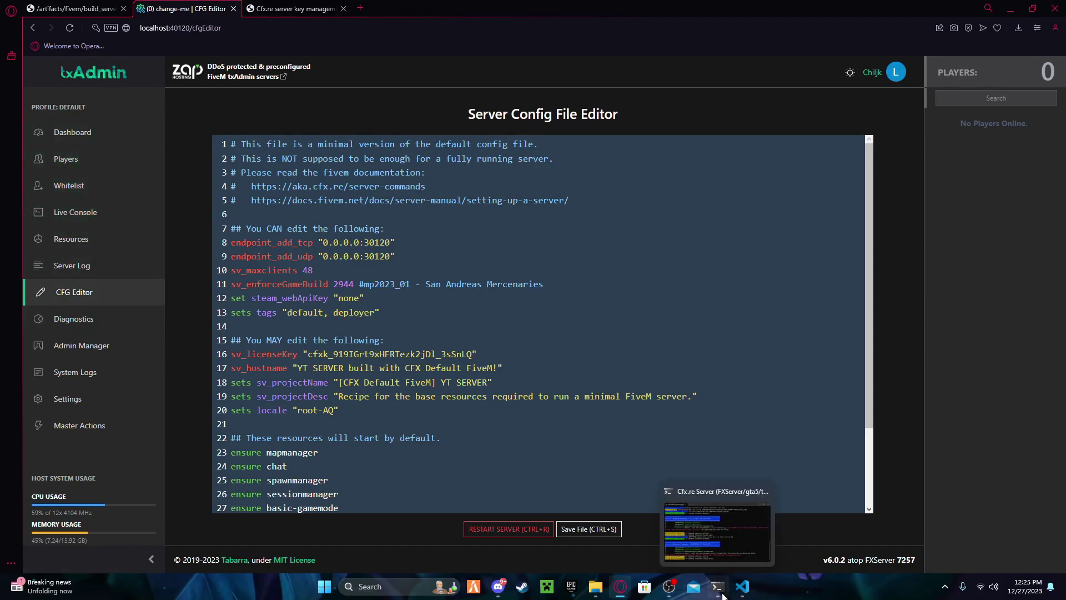
{"action": "left_click", "coordinate": [715, 549]}
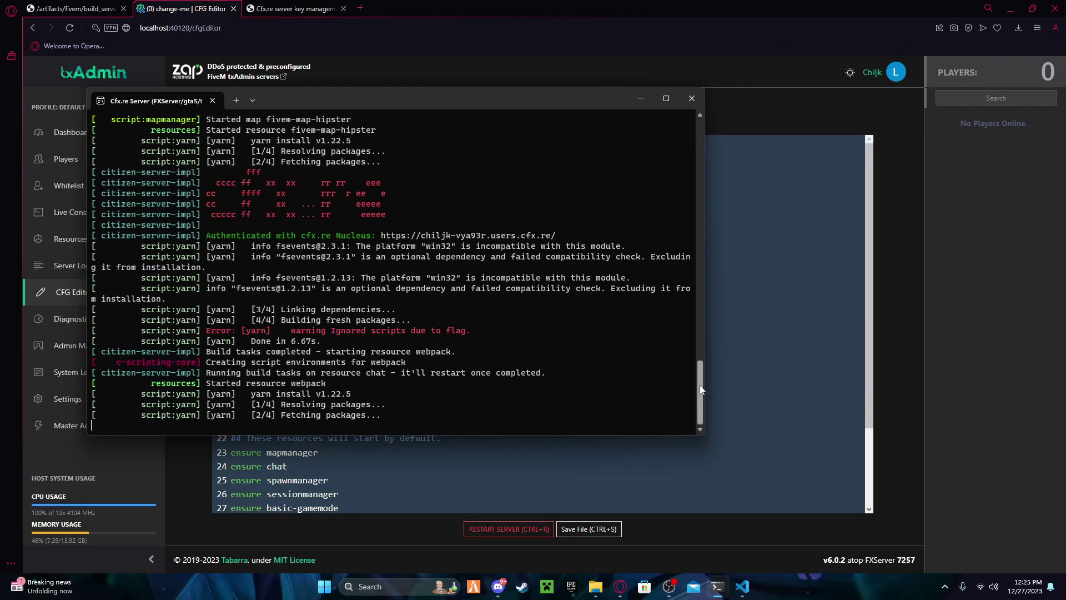
{"action": "scroll", "coordinate": [699, 381], "scroll_direction": "up", "scroll_amount": 2}
{"action": "left_click_drag", "start_coordinate": [699, 376], "coordinate": [699, 390]}
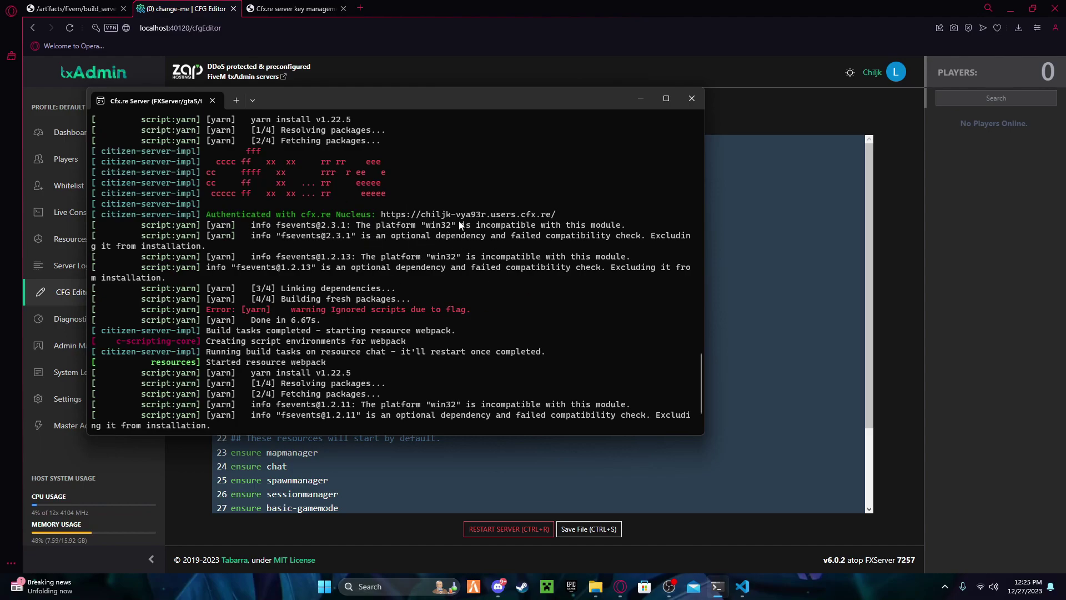
{"action": "left_click", "coordinate": [639, 100]}
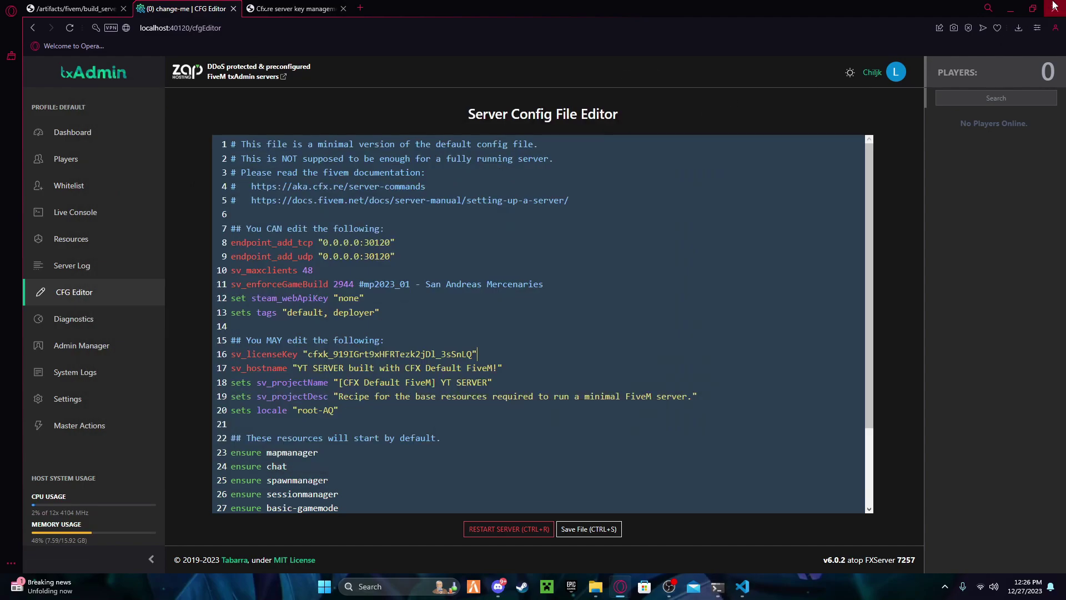
{"action": "left_click", "coordinate": [1012, 8]}
Launch FiveM from the desktop shortcut and connect to the local server on LAN.
{"action": "left_click", "coordinate": [546, 66]}
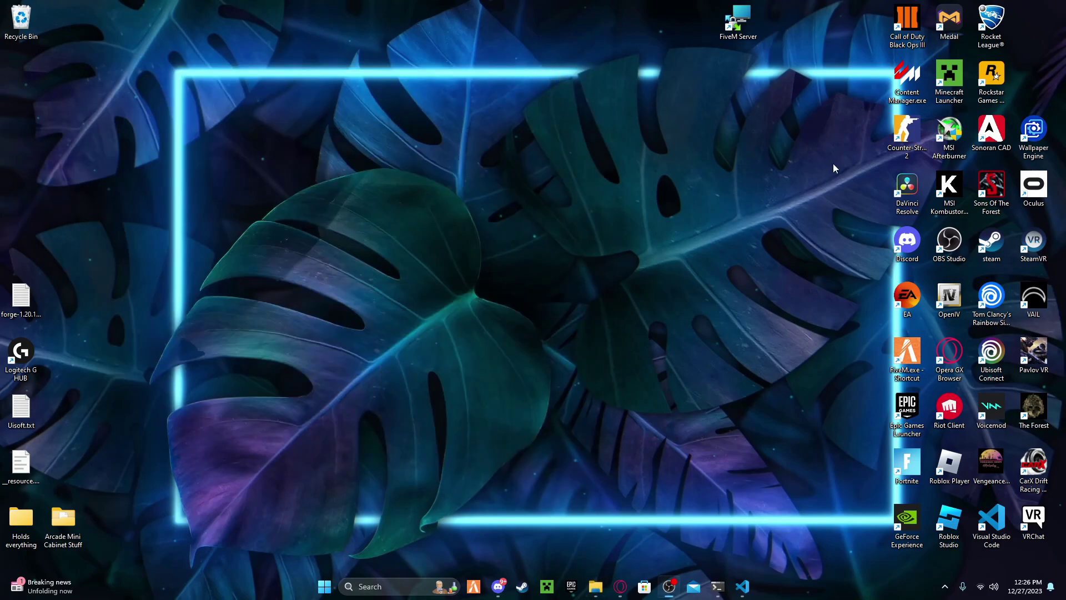
{"action": "double_click", "coordinate": [904, 359]}
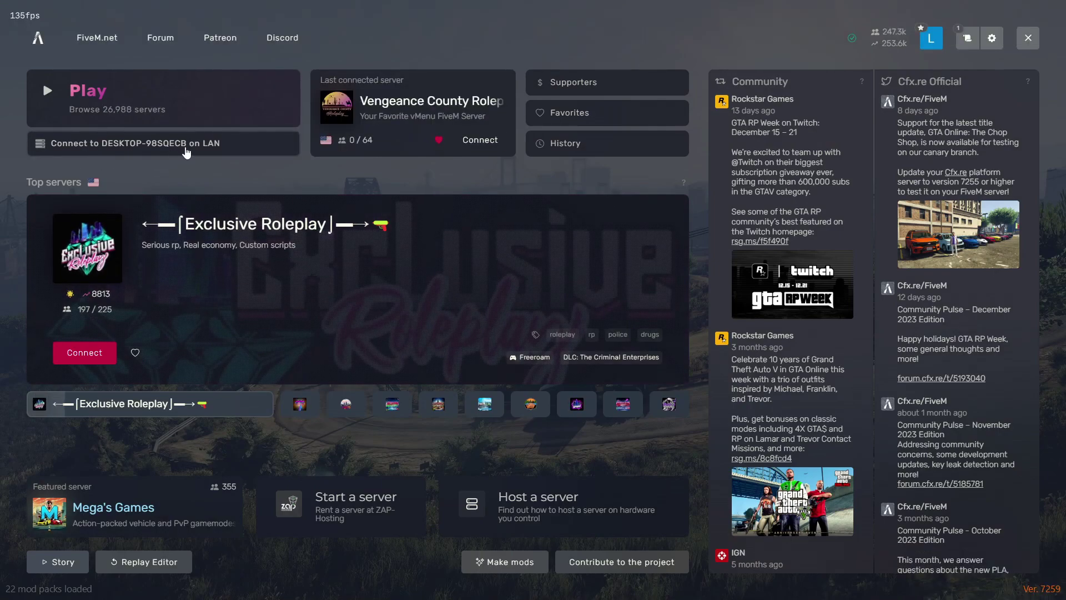
{"action": "left_click", "coordinate": [170, 148]}
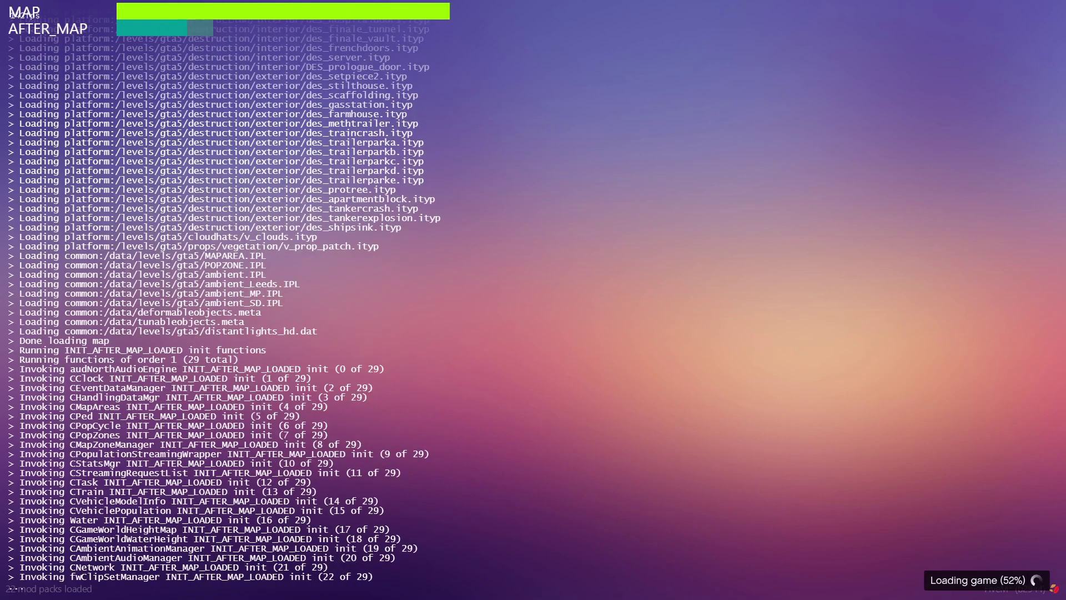
Switch to the server data folder window and open its resources folder.
{"action": "key", "text": "alt+Tab"}
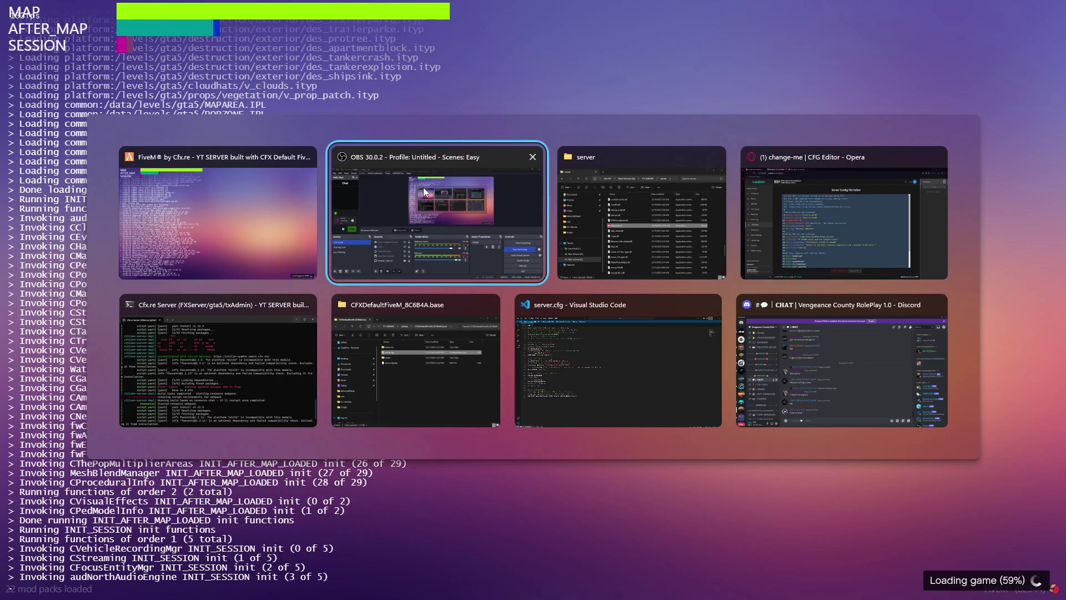
{"action": "key", "text": "alt+Tab"}
{"action": "left_click", "coordinate": [434, 392]}
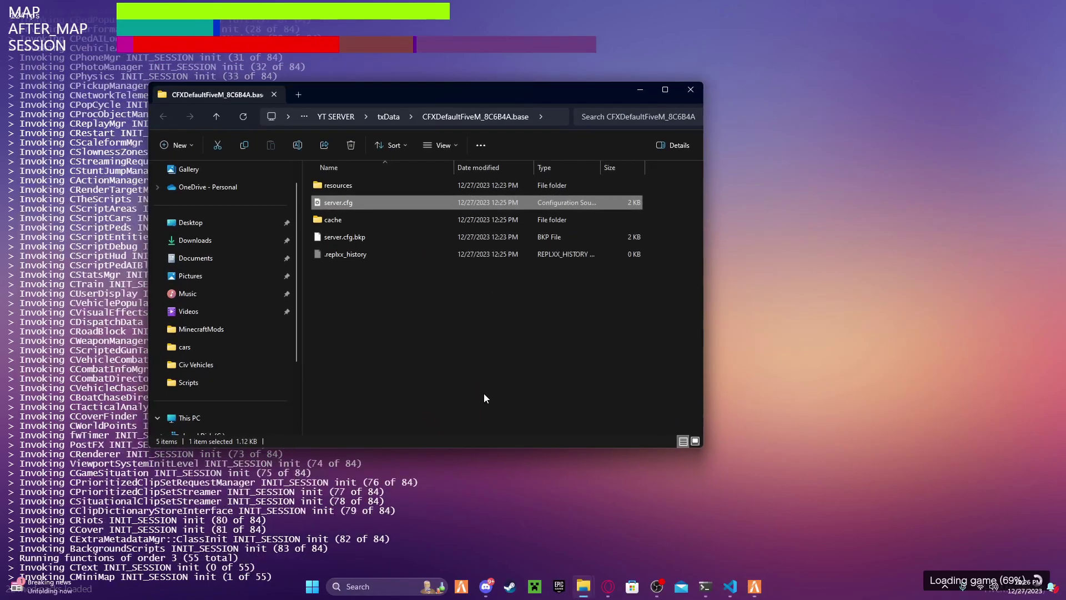
{"action": "double_click", "coordinate": [359, 185]}
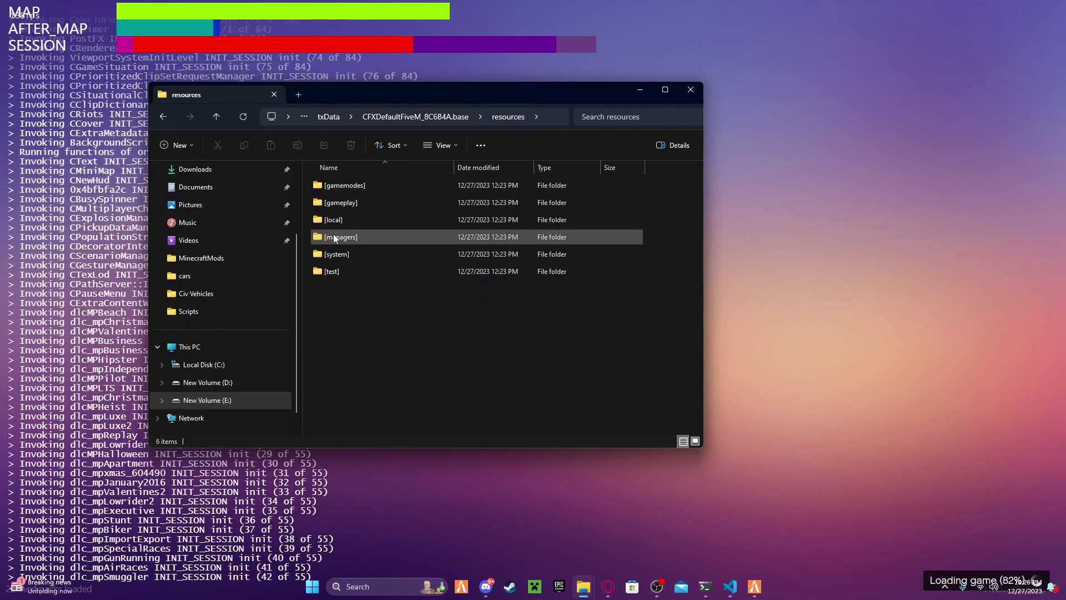
{"action": "mouse_move", "coordinate": [385, 309]}
{"action": "left_mouse_down"}
{"action": "mouse_move", "coordinate": [381, 186]}
{"action": "mouse_move", "coordinate": [336, 178]}
{"action": "mouse_move", "coordinate": [333, 242]}
{"action": "mouse_move", "coordinate": [391, 260]}
{"action": "mouse_move", "coordinate": [359, 326]}
{"action": "mouse_move", "coordinate": [346, 242]}
{"action": "mouse_move", "coordinate": [377, 274]}
{"action": "mouse_move", "coordinate": [340, 168]}
{"action": "mouse_move", "coordinate": [351, 314]}
{"action": "mouse_move", "coordinate": [341, 173]}
{"action": "mouse_move", "coordinate": [372, 323]}
{"action": "left_mouse_up"}
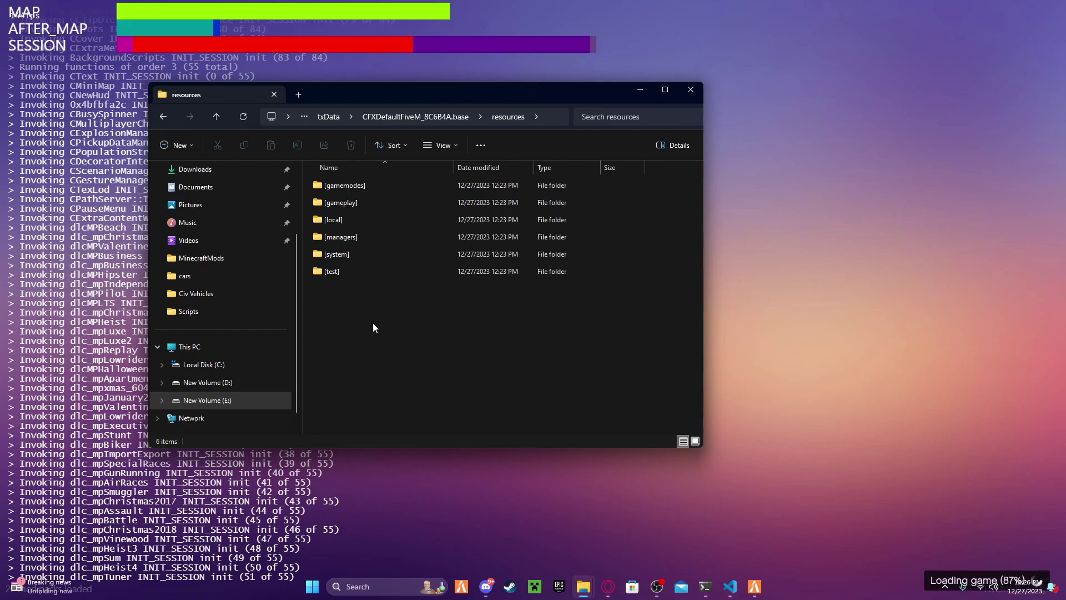
Browse from E: through YT SERVER, txData and CFXDefaultFiveM_8C6B4A.base into resources.
{"action": "key", "text": "BackSpace"}
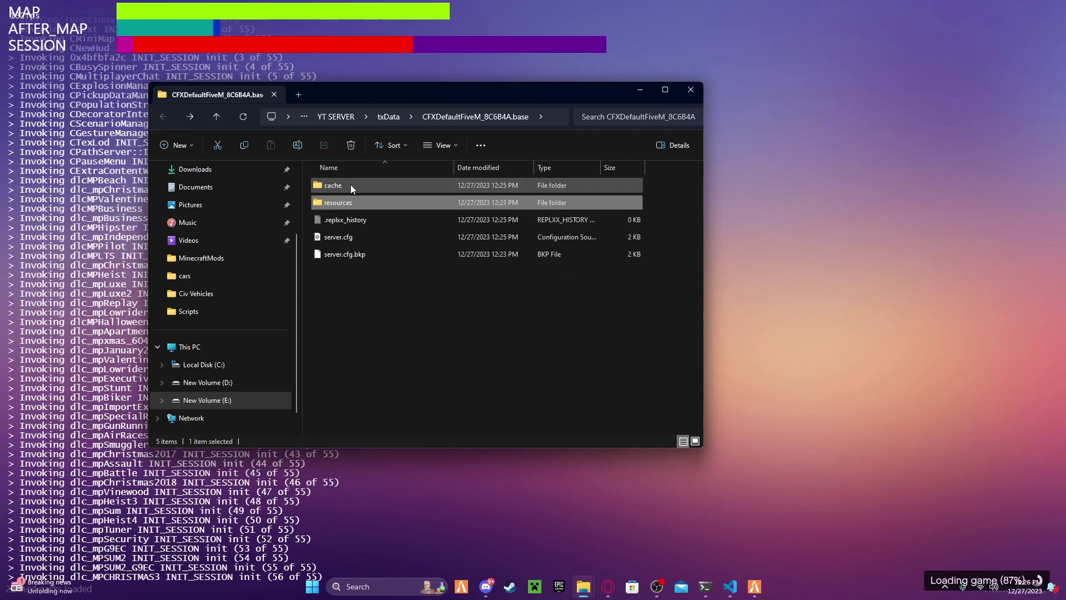
{"action": "left_click", "coordinate": [387, 118]}
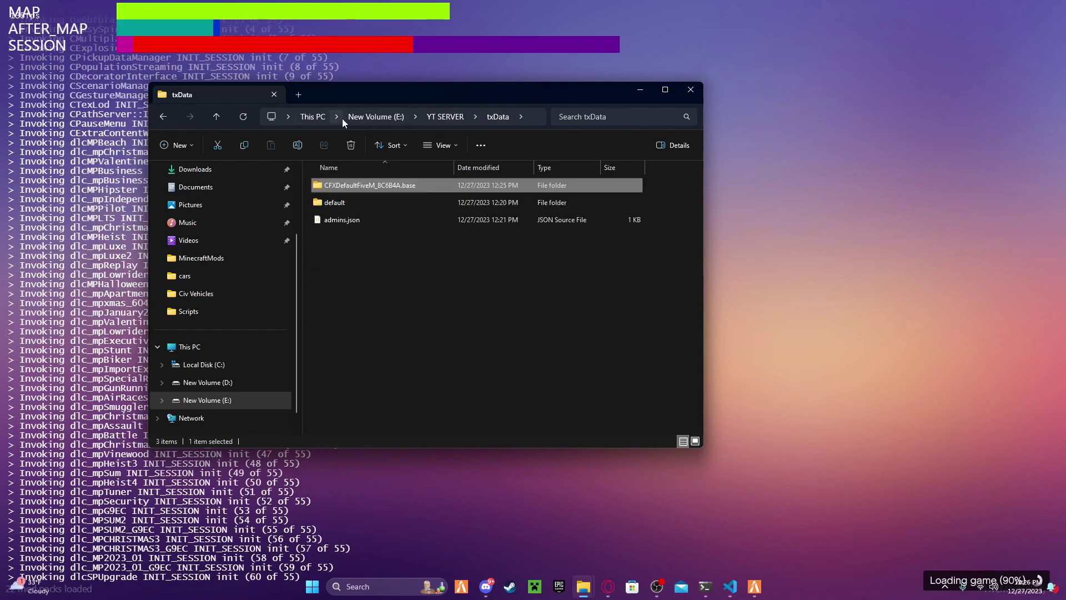
{"action": "left_click", "coordinate": [373, 119]}
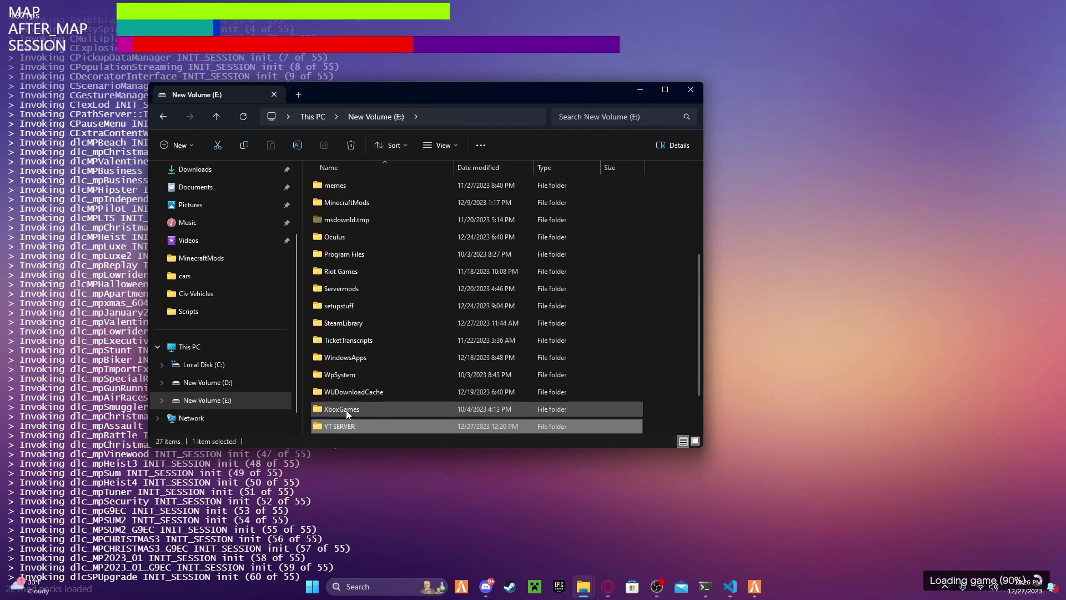
{"action": "double_click", "coordinate": [348, 426]}
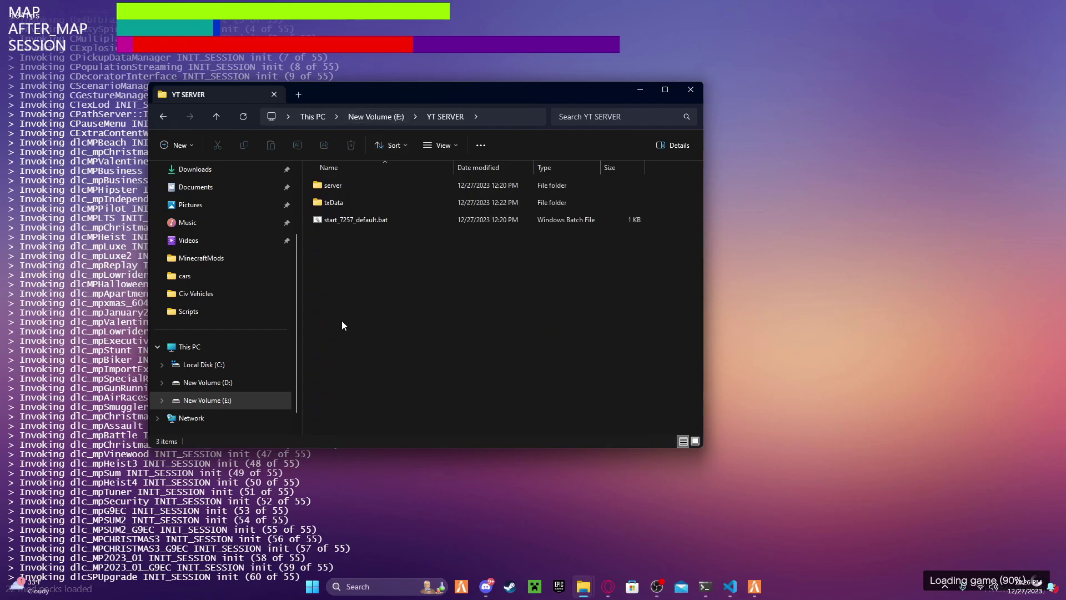
{"action": "double_click", "coordinate": [336, 204]}
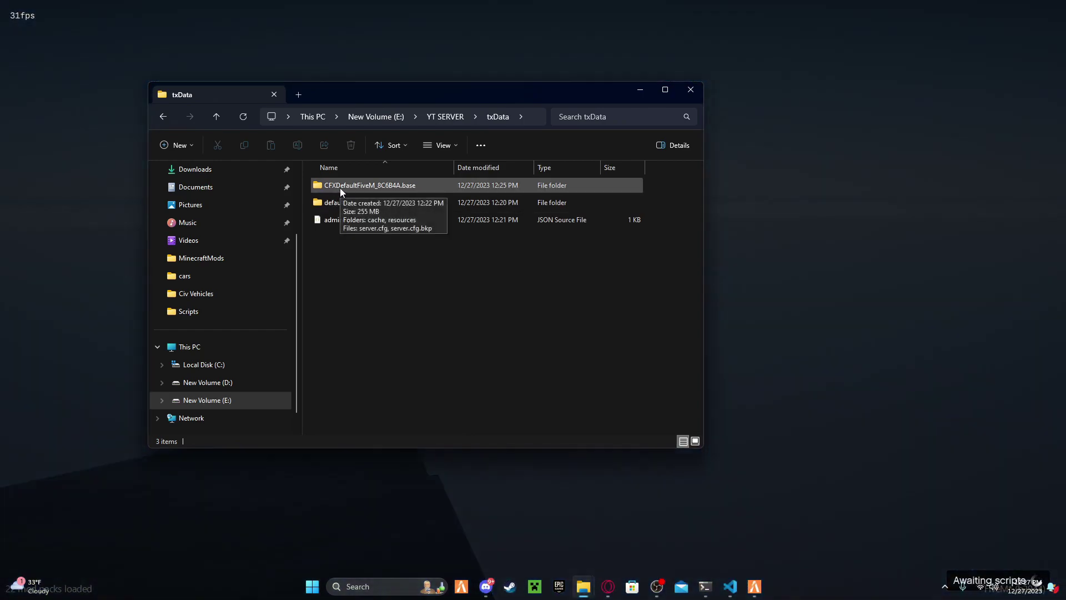
{"action": "double_click", "coordinate": [340, 188]}
{"action": "left_click", "coordinate": [339, 198]}
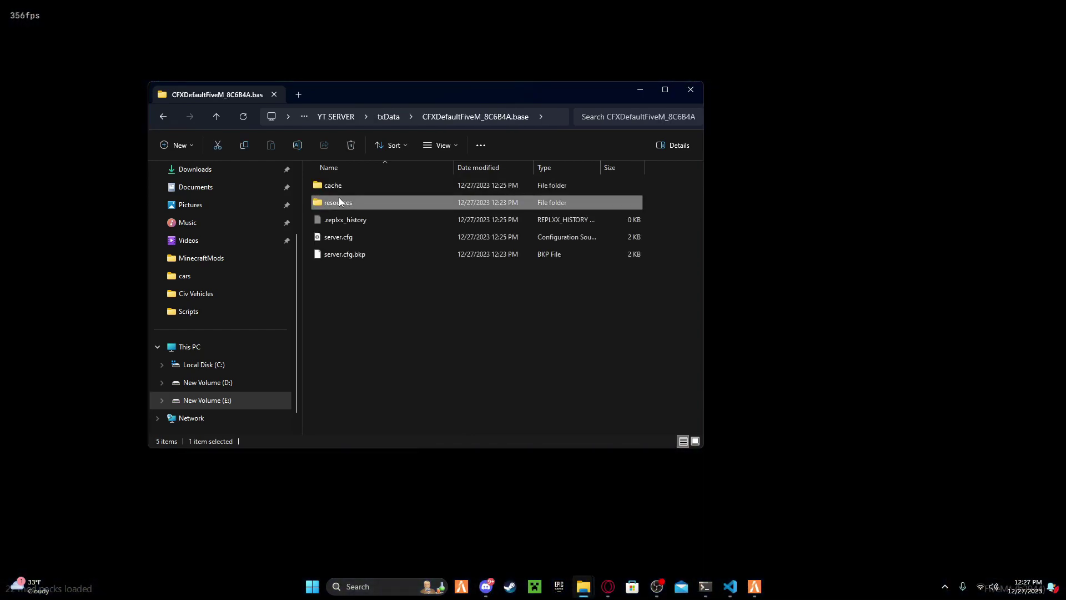
{"action": "double_click", "coordinate": [339, 202]}
{"action": "left_click_drag", "start_coordinate": [355, 300], "coordinate": [340, 171]}
{"action": "left_click", "coordinate": [413, 368]}
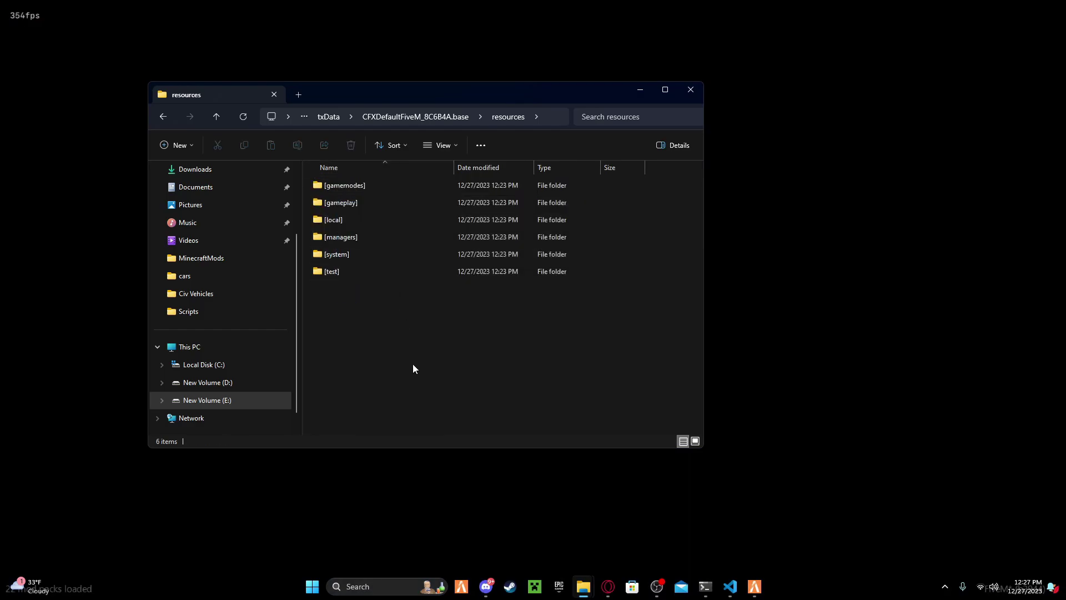